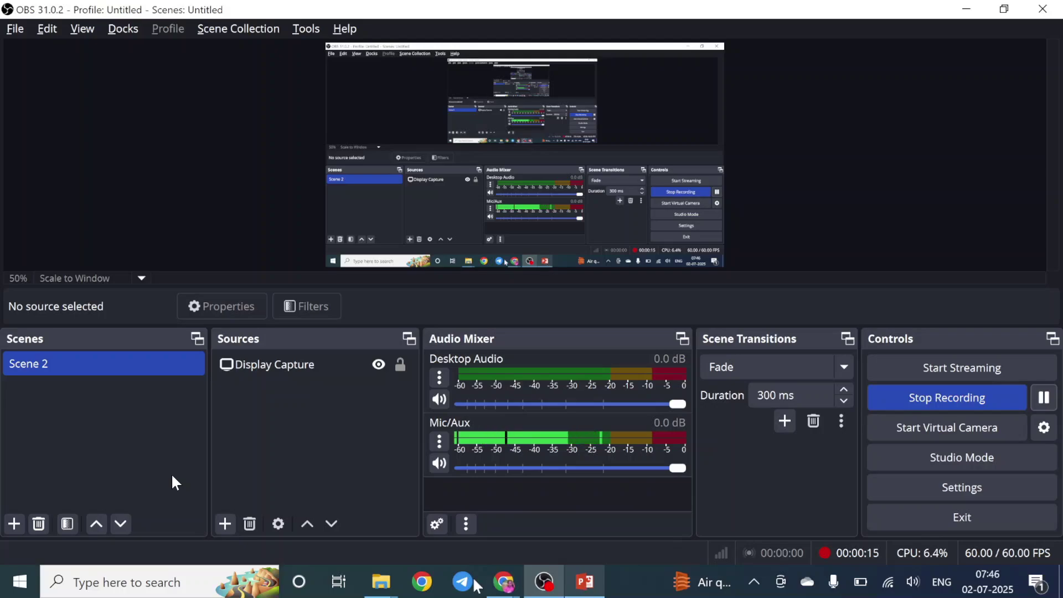
- Switch to phpMyAdmin in Chrome, create a database named studentDB and open its SQL query editor
mouse_move(504, 582)
click(554, 529)
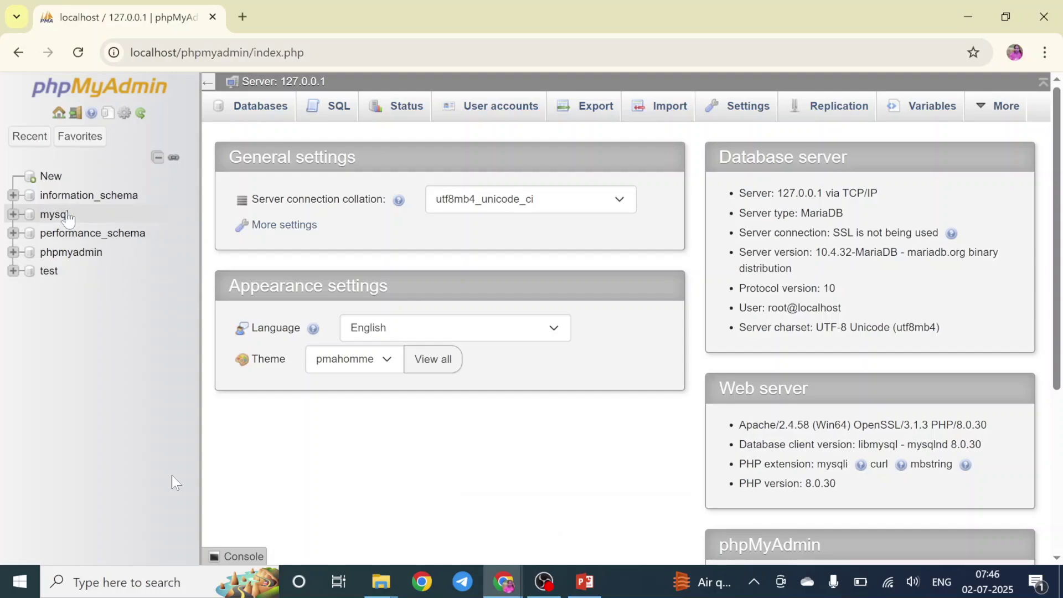
click(50, 176)
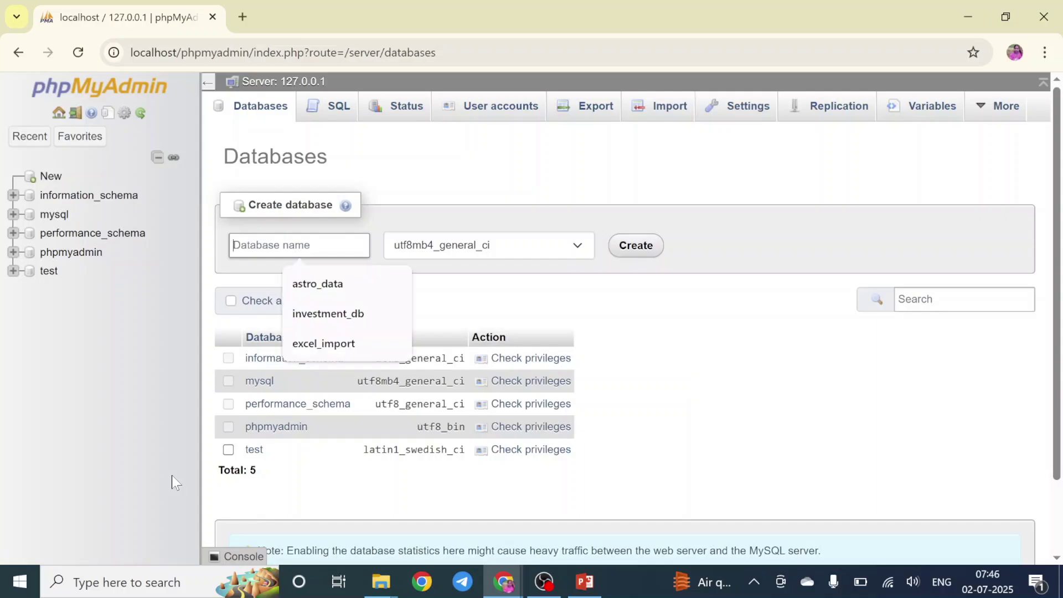
text(studen)
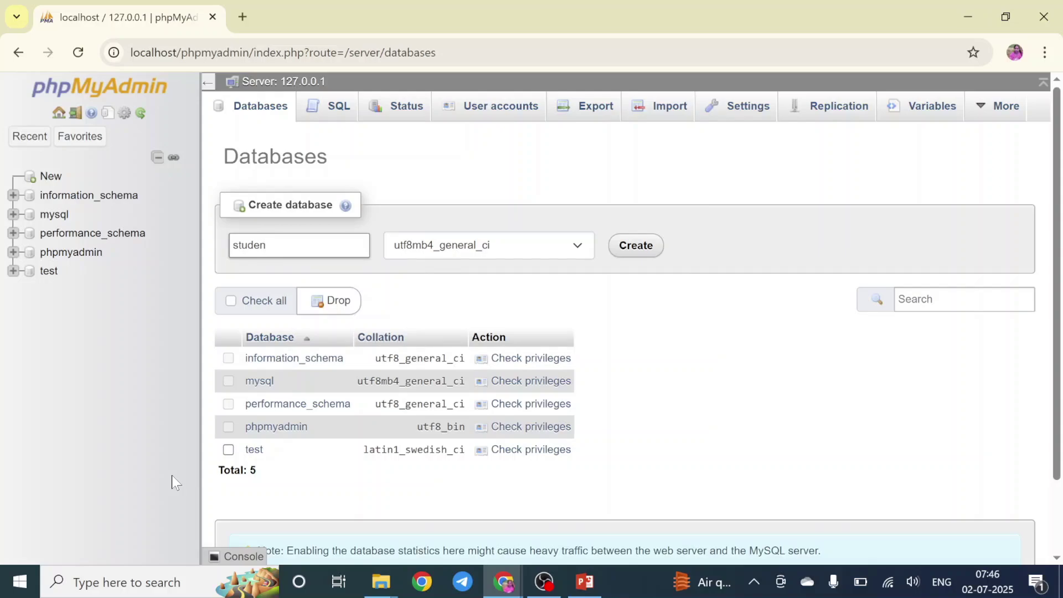
text(tDB)
click(636, 246)
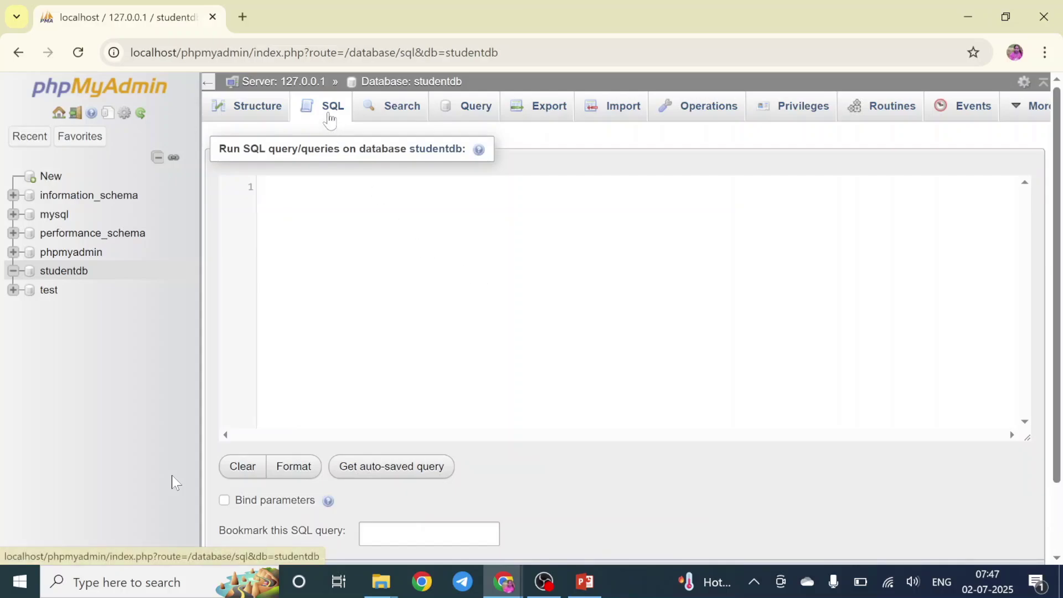
click(311, 238)
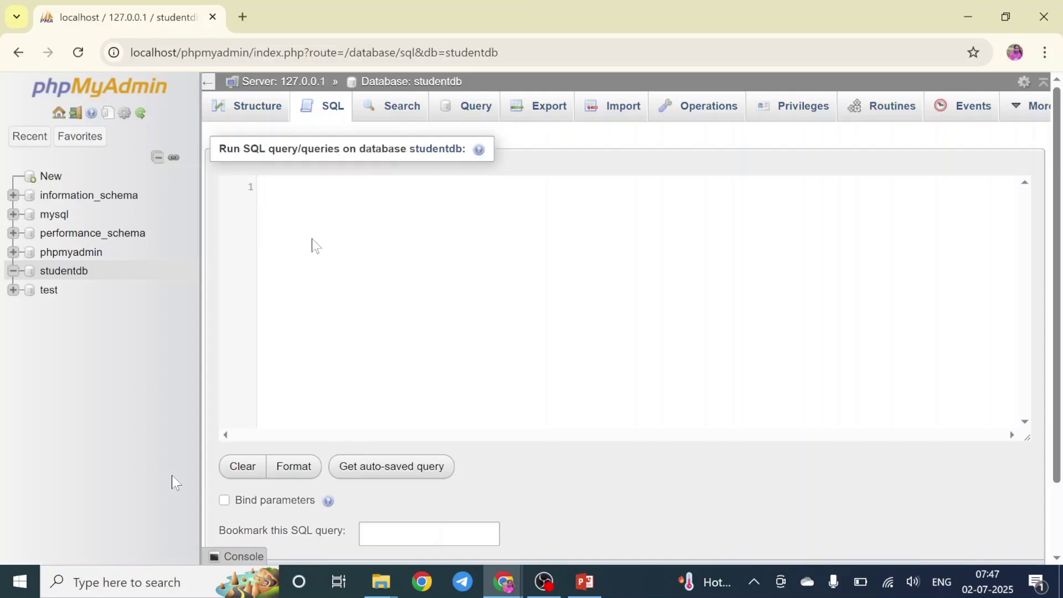
click(545, 581)
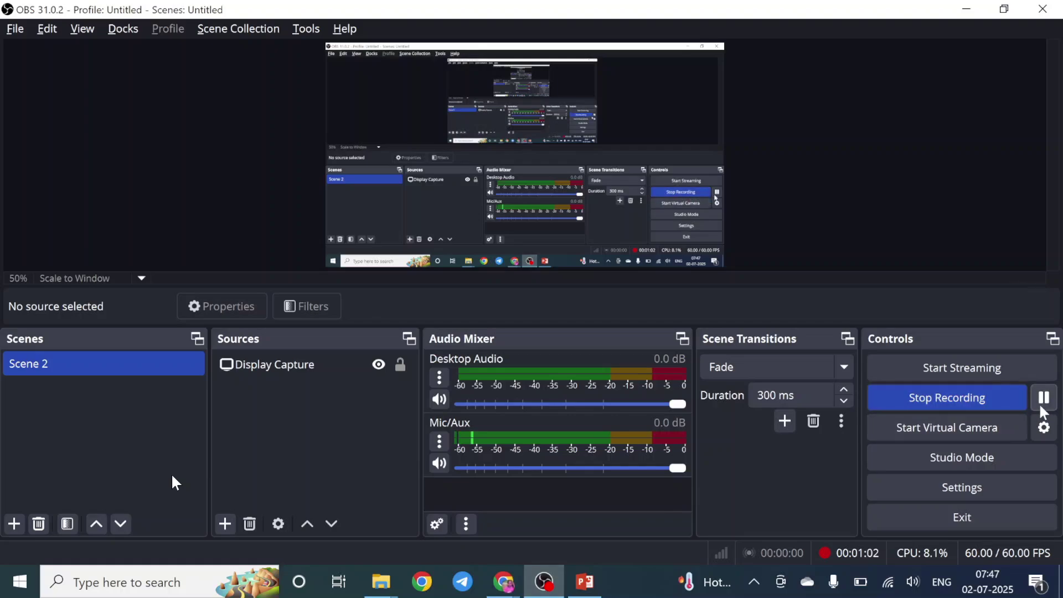
click(979, 12)
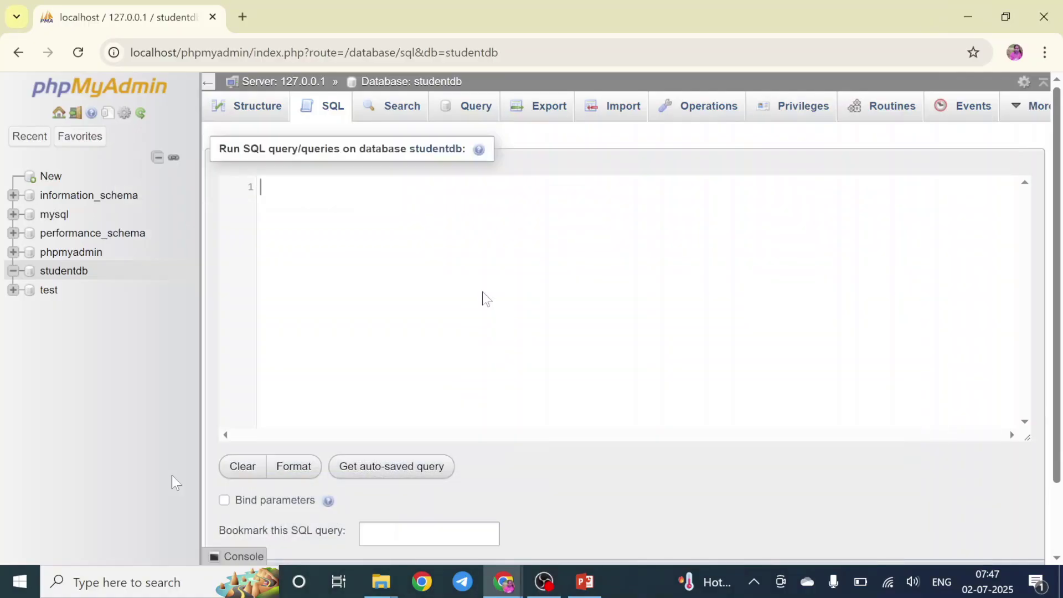
- Copy the CREATE TABLE stu_result query from slide 6 in PowerPoint and paste it into the studentdb SQL editor in Chrome
click(574, 584)
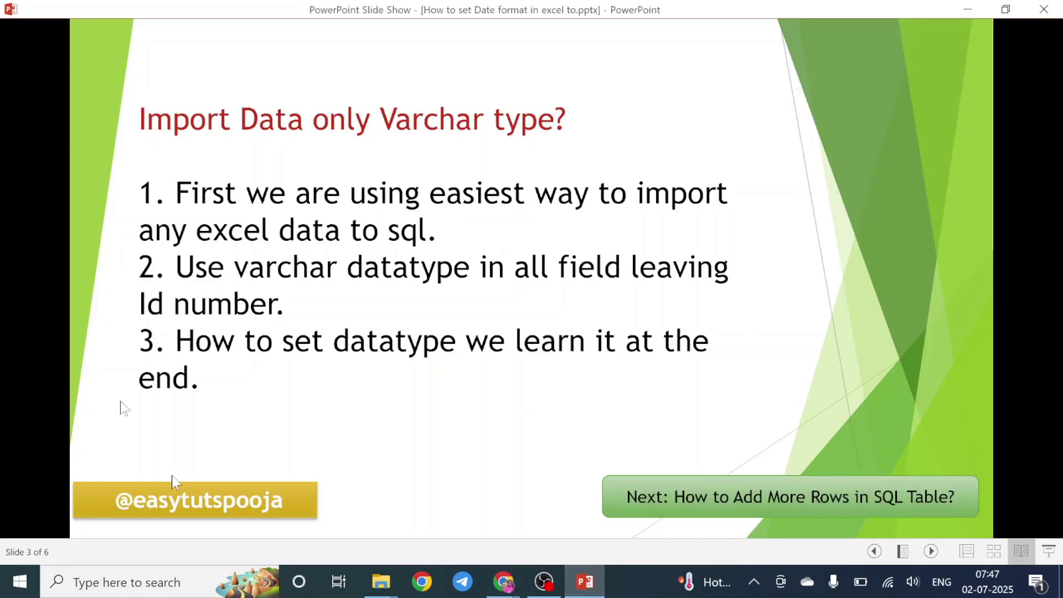
click(930, 555)
click(930, 556)
click(930, 556)
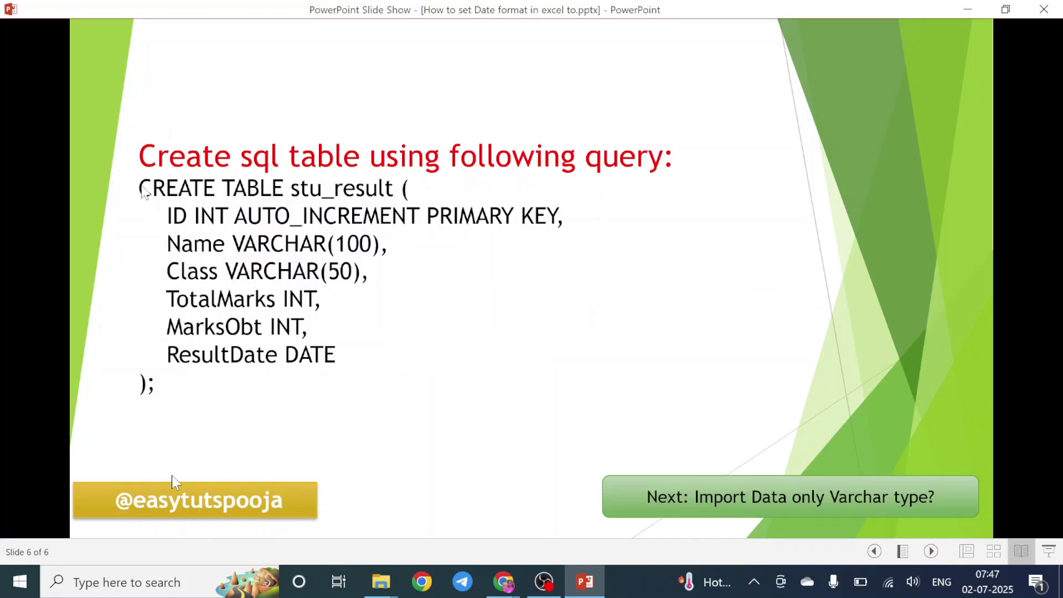
key(Escape)
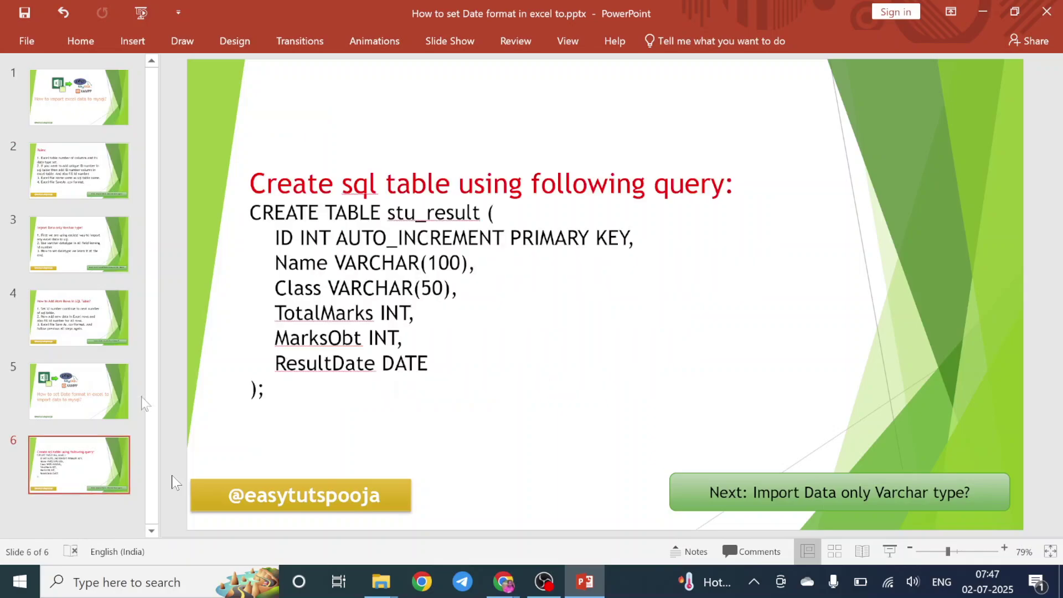
drag(250, 213, 264, 390)
key(ctrl+c)
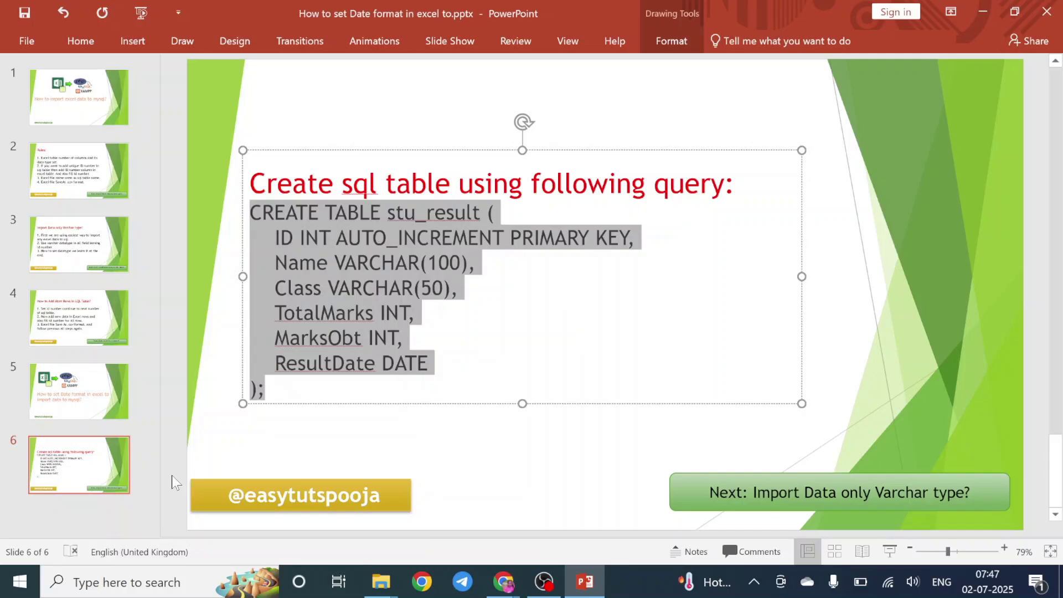
key(alt+Tab)
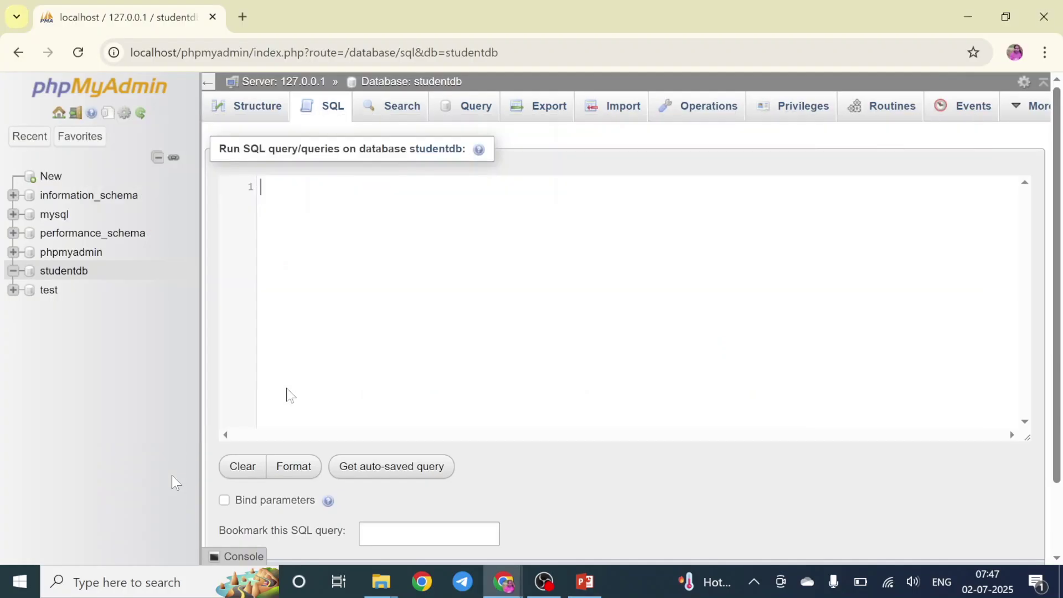
key(ctrl+v)
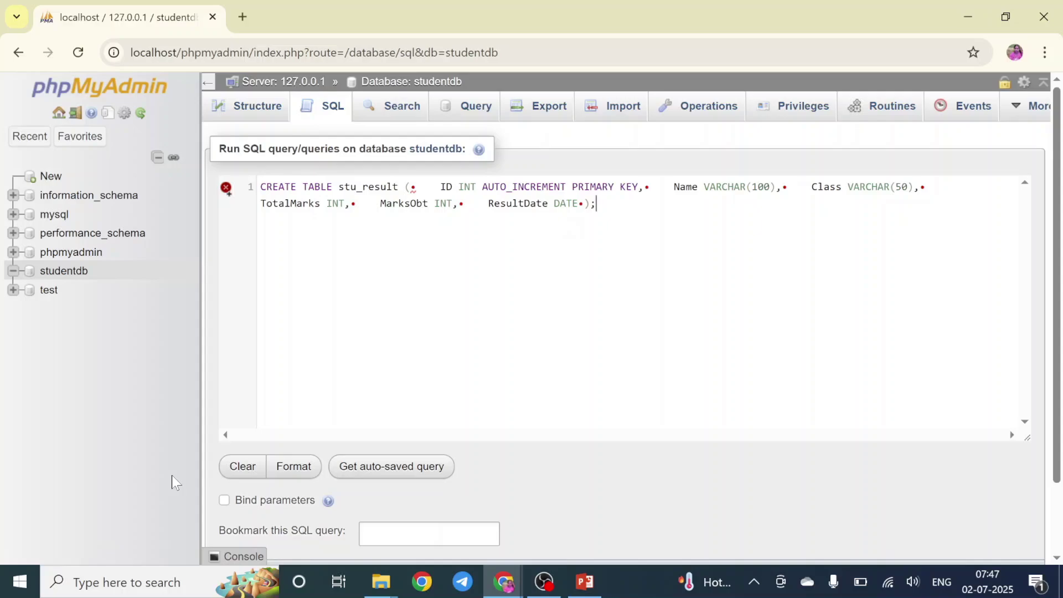
- Remove the stray invalid characters and surplus spaces from the pasted CREATE TABLE query
key(Delete)
key(Delete)
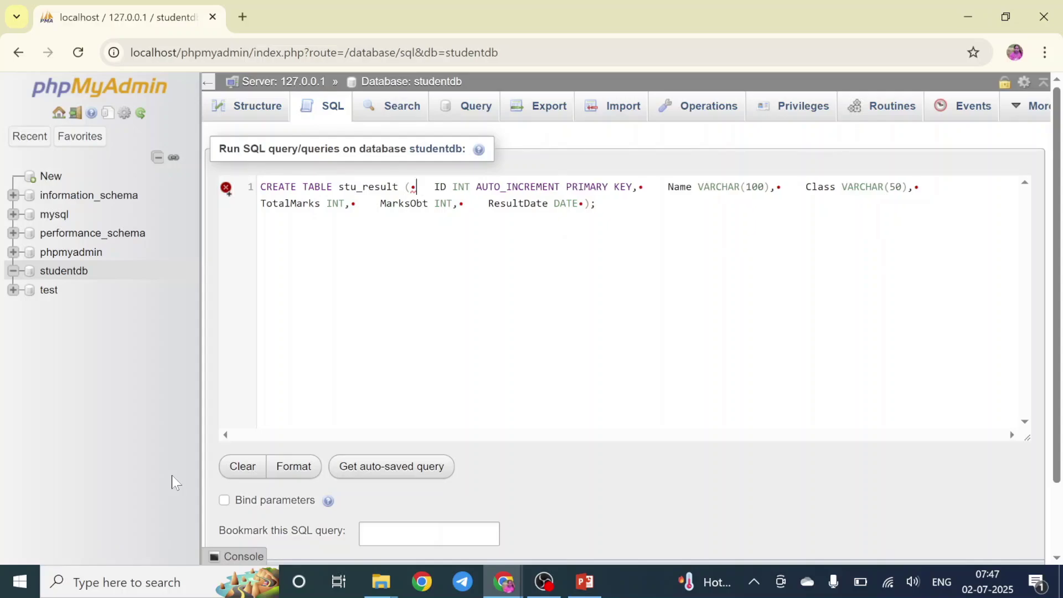
key(Delete)
key(Delete)
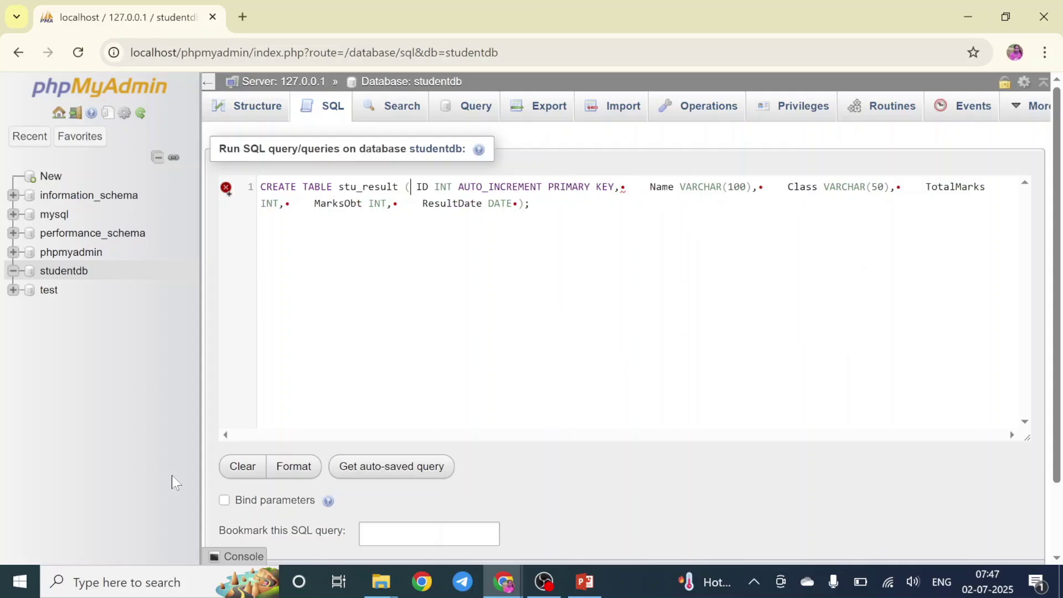
key(shift+Right)
key(shift+Right)
key(shift+Right)
key(Delete)
key(alt+Tab)
key(alt+Tab)
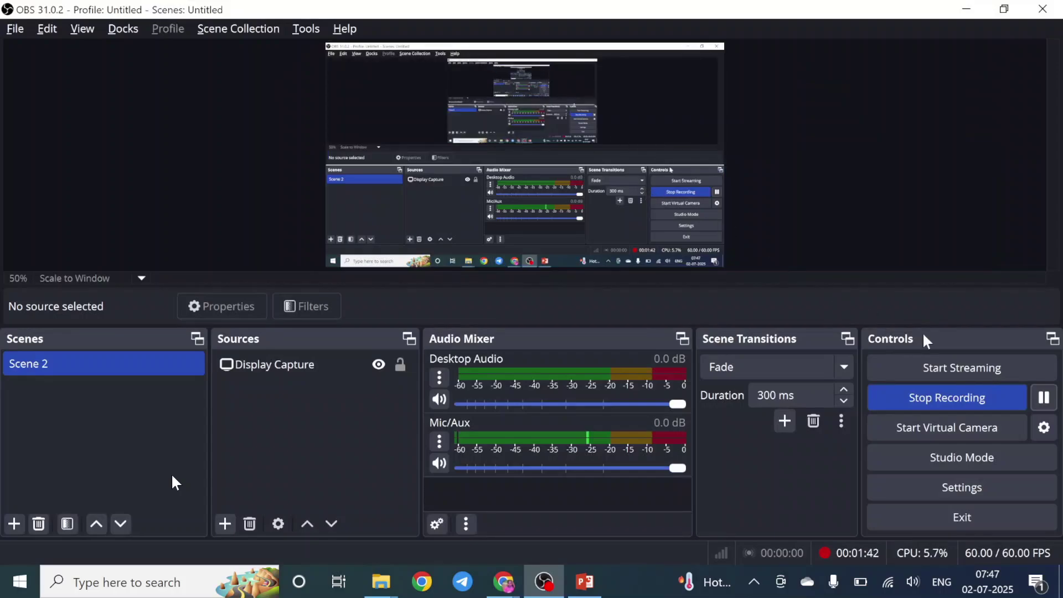
click(965, 10)
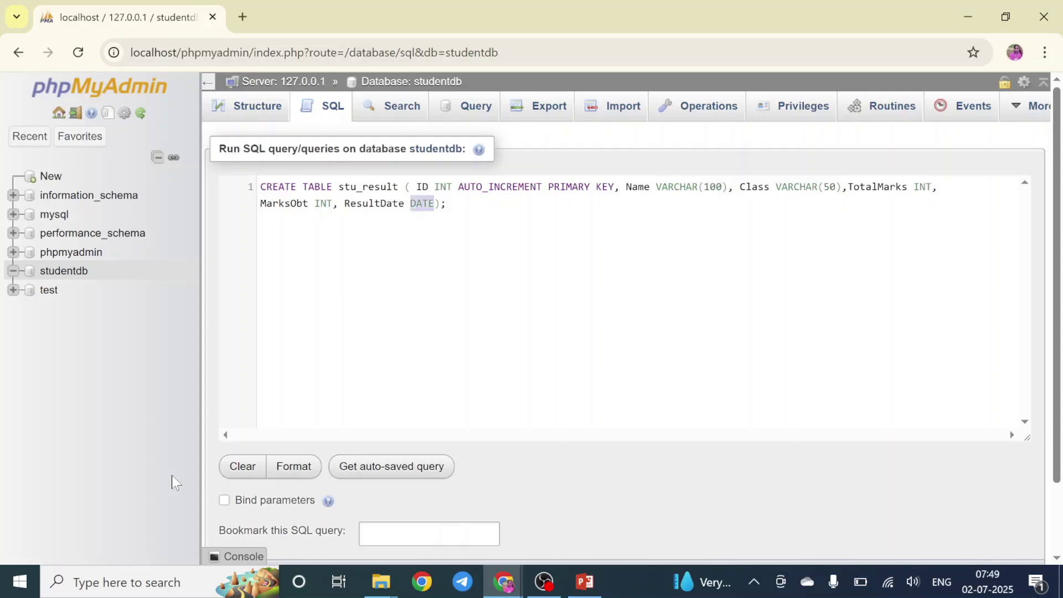
- Create the stu_result table with ResultDate changed to VARCHAR(100) in the query, and open the new table
key(ctrl+v)
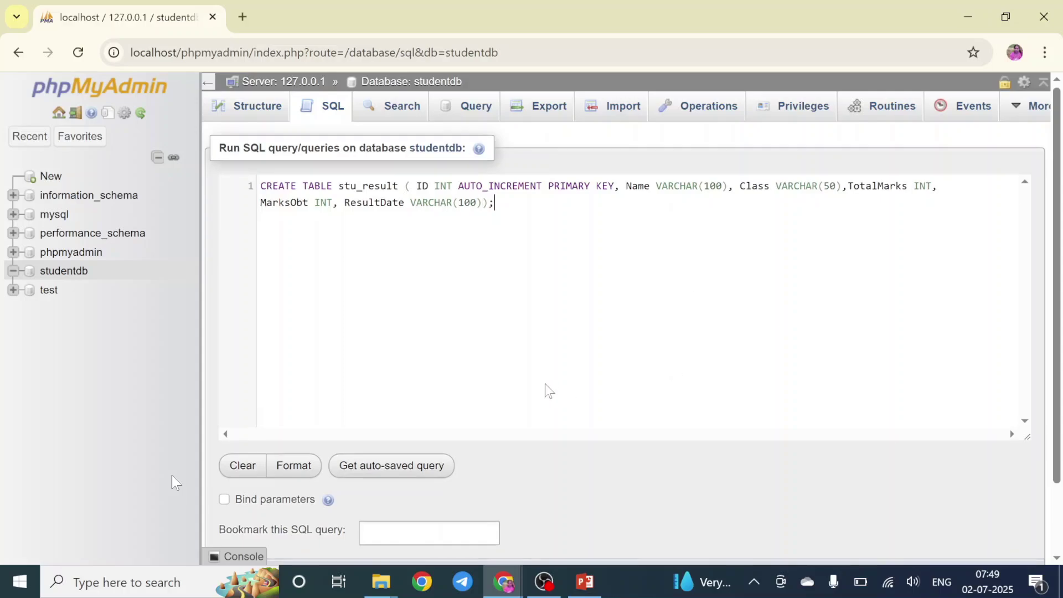
scroll(547, 390, down, 2)
click(976, 496)
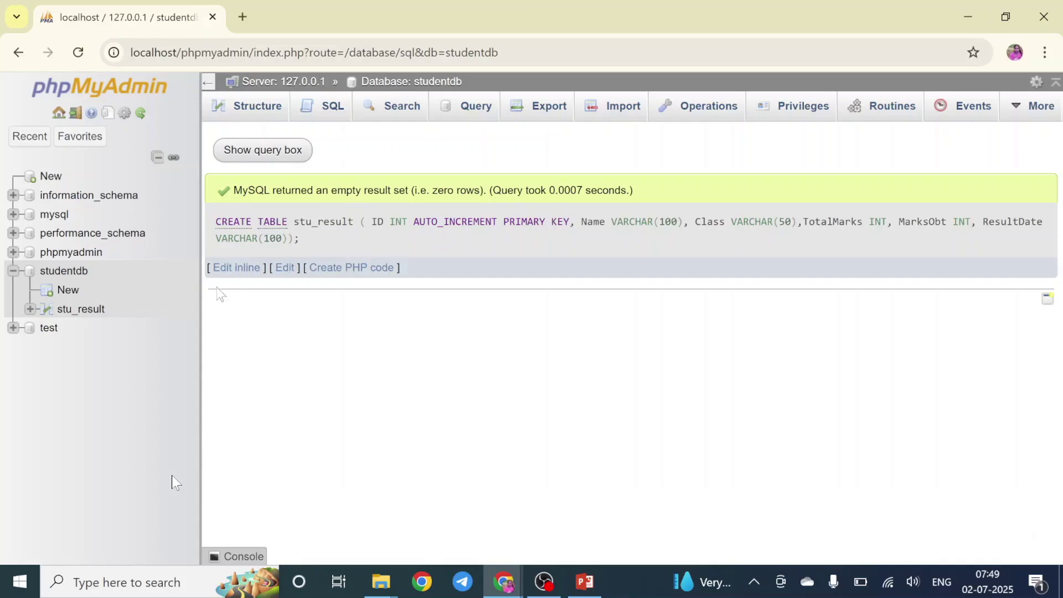
click(80, 309)
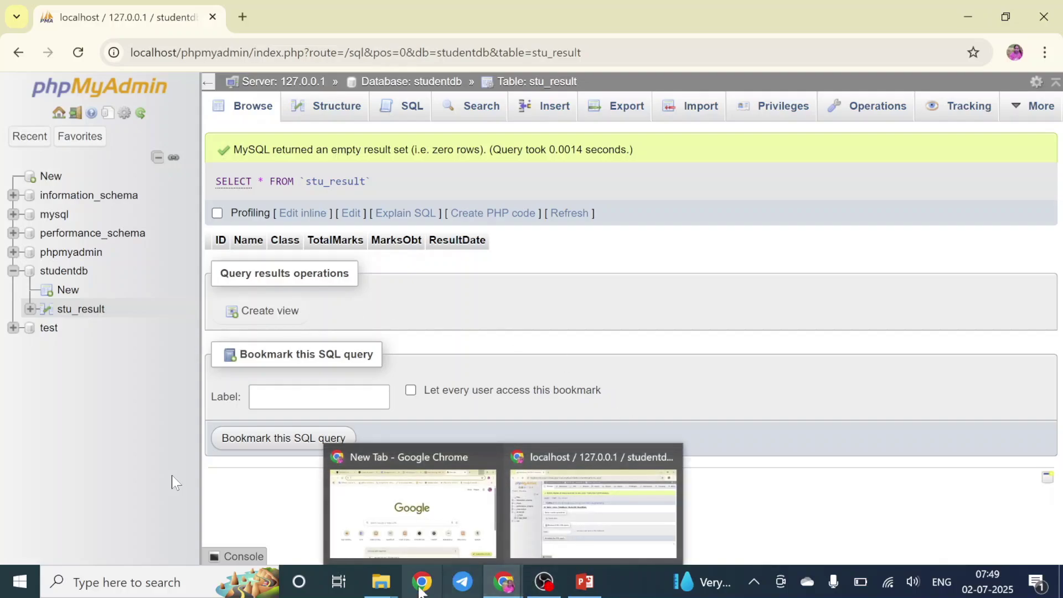
- Switch to File Explorer and rename result.csv in the xampp excel folder as stu_result.csv
mouse_move(378, 592)
click(333, 526)
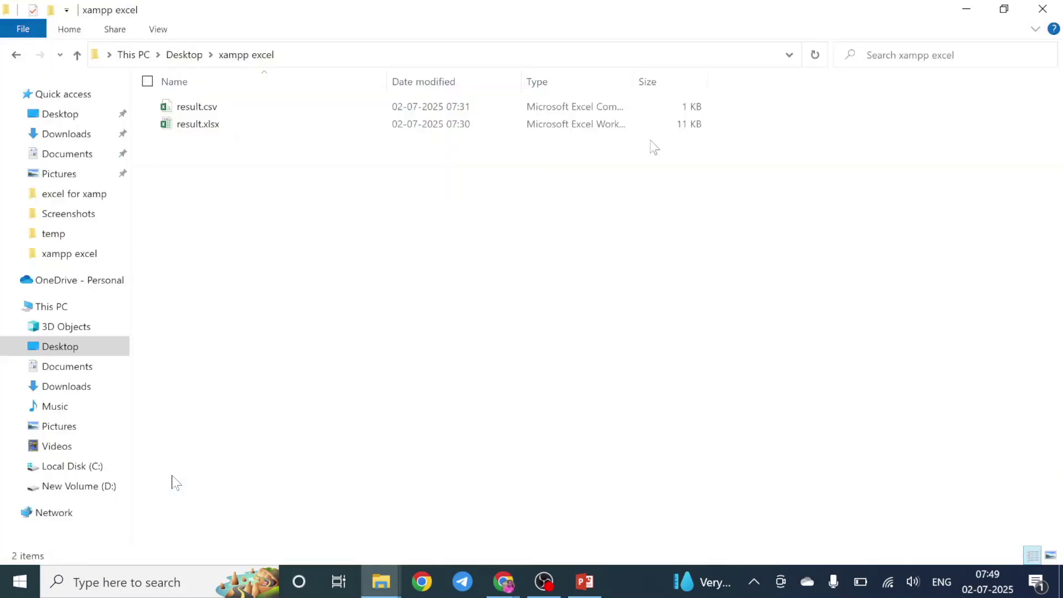
click(226, 123)
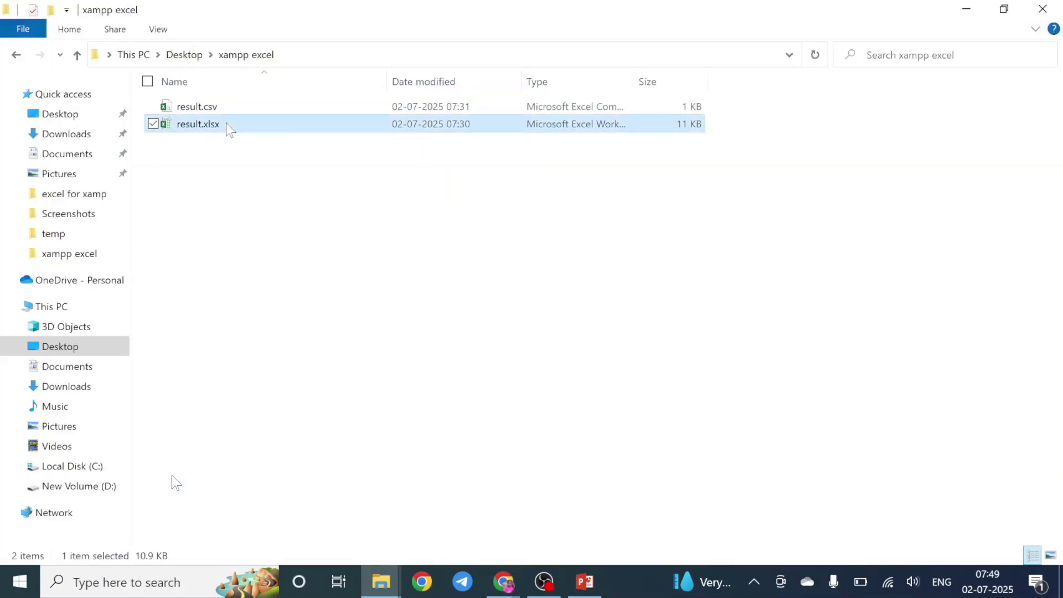
click(188, 108)
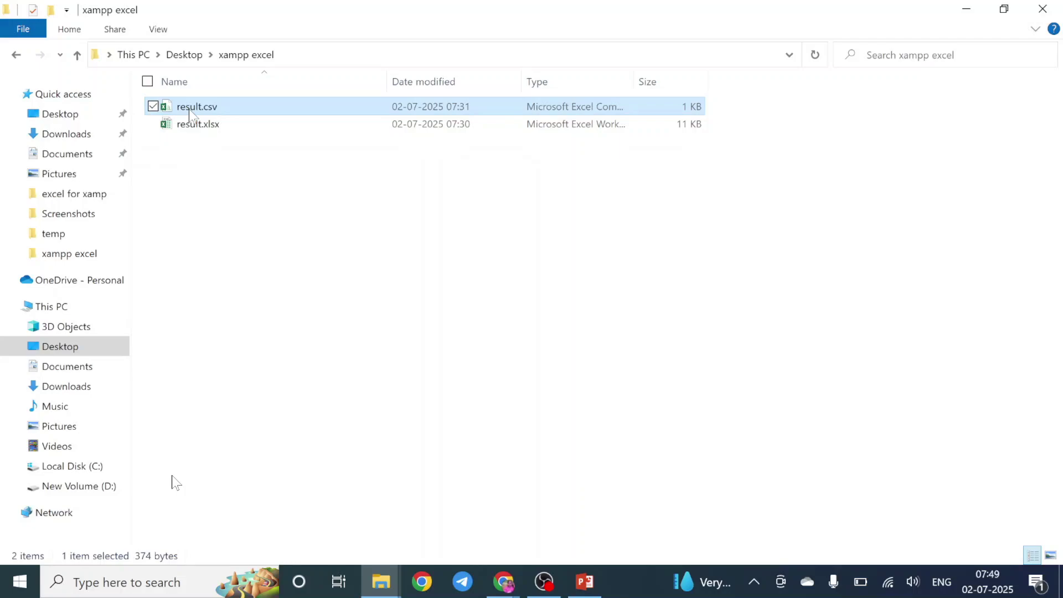
click(188, 109)
key(Left)
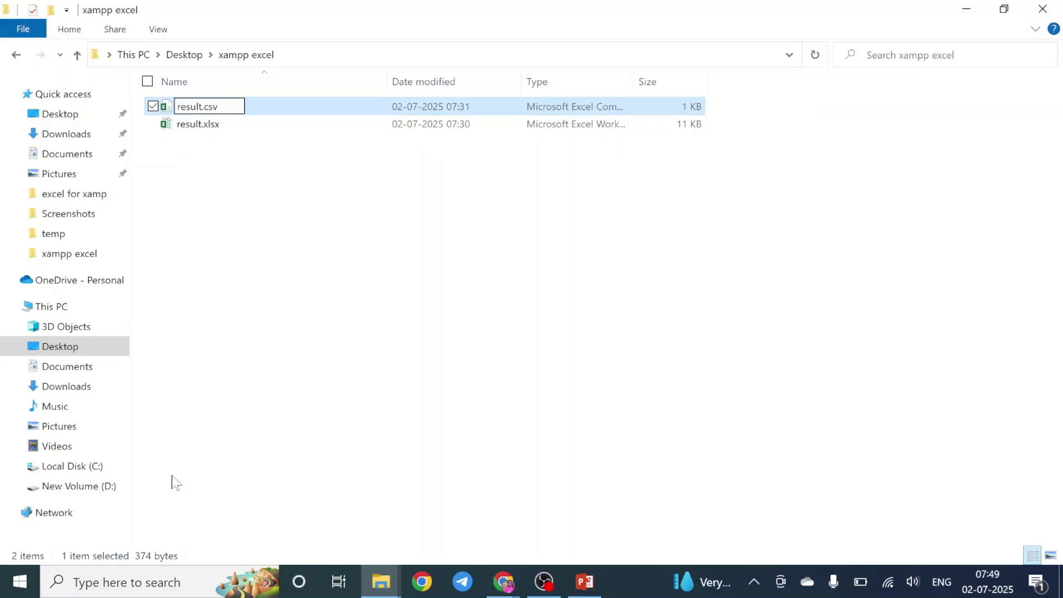
text(stu_)
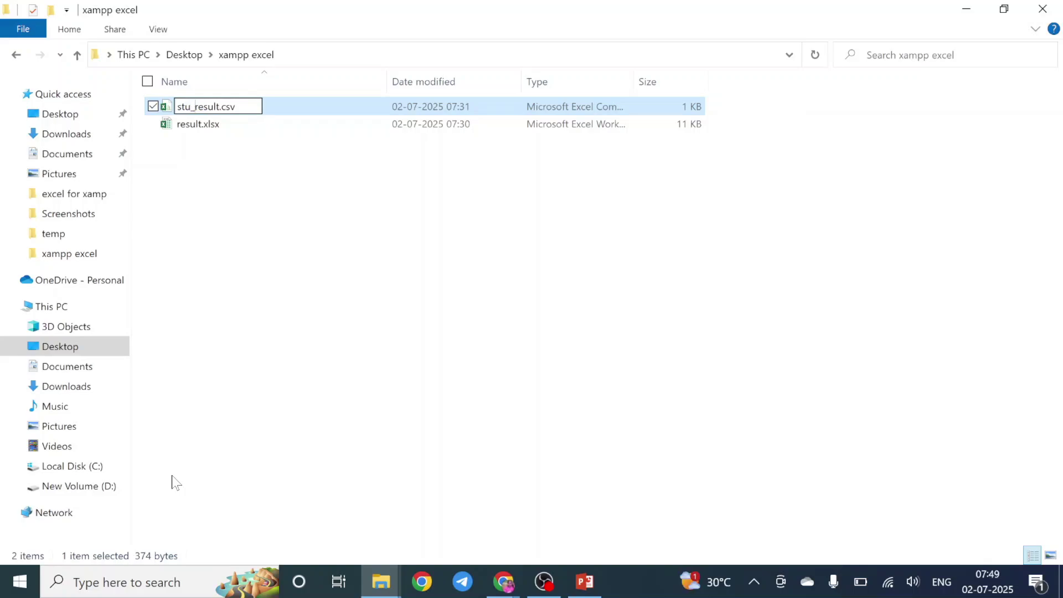
key(Return)
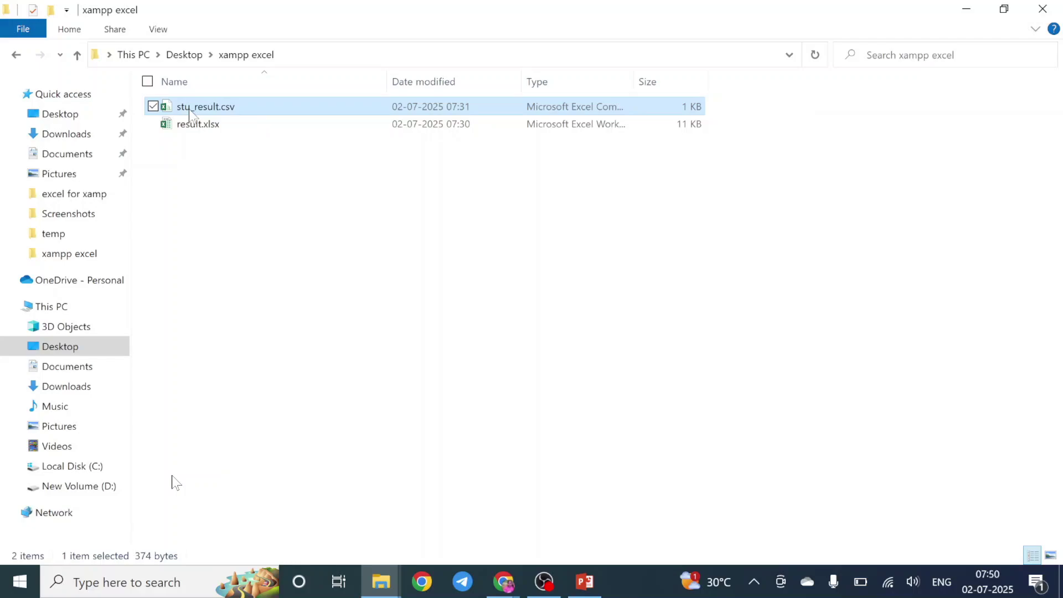
- Return to phpMyAdmin in Chrome and choose stu_result.csv as the file to import into the stu_result table
key(alt+Tab)
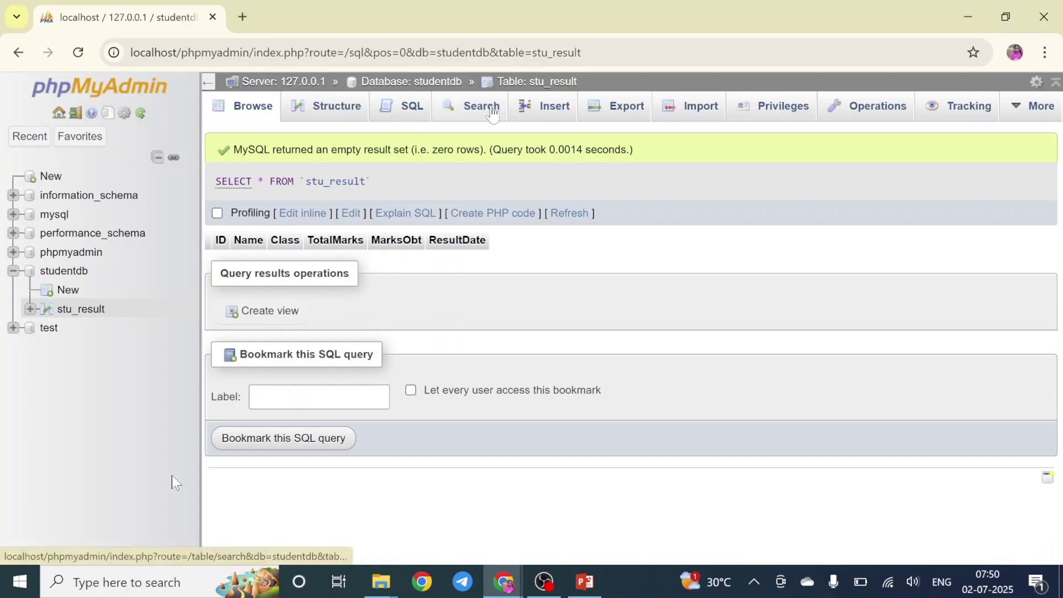
key(alt+Tab)
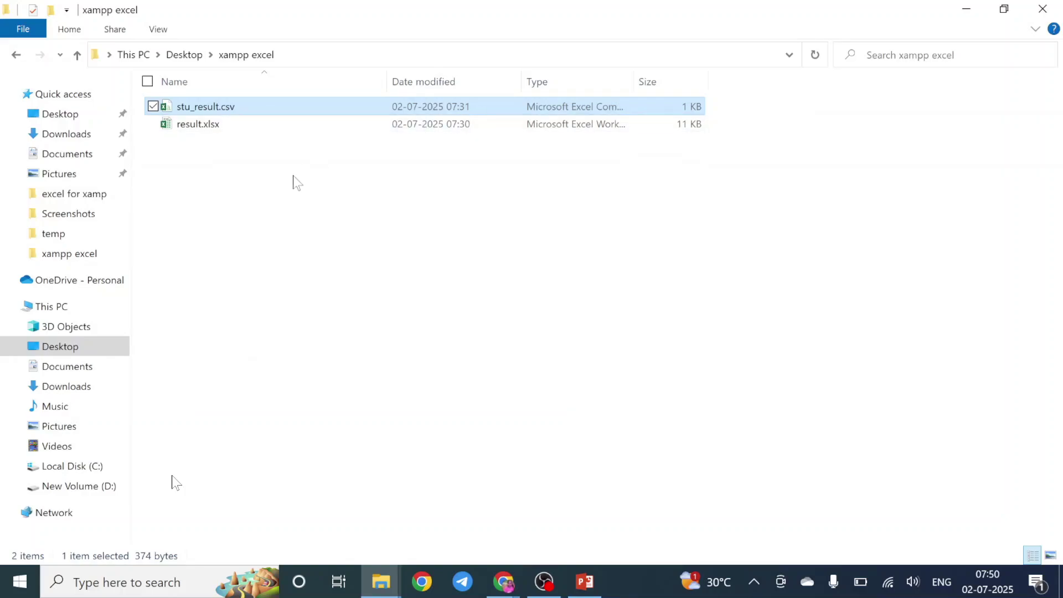
key(alt+Tab)
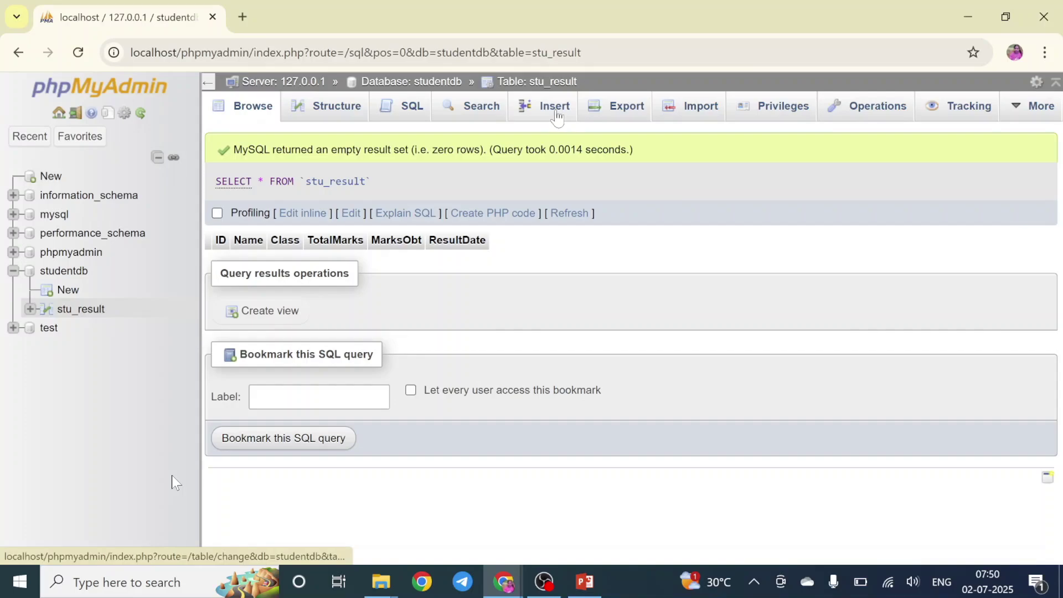
click(693, 110)
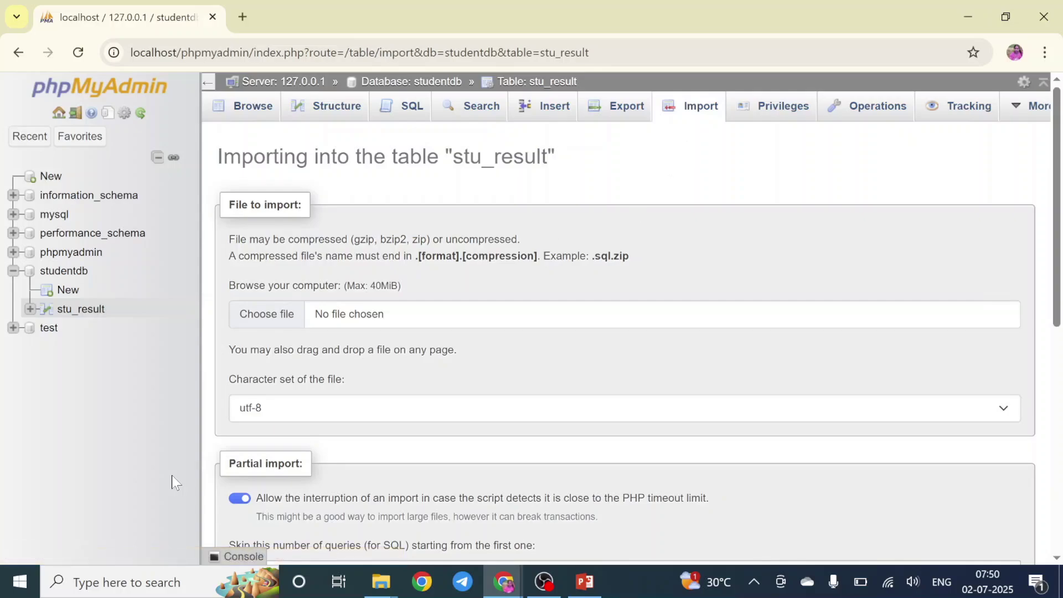
click(280, 320)
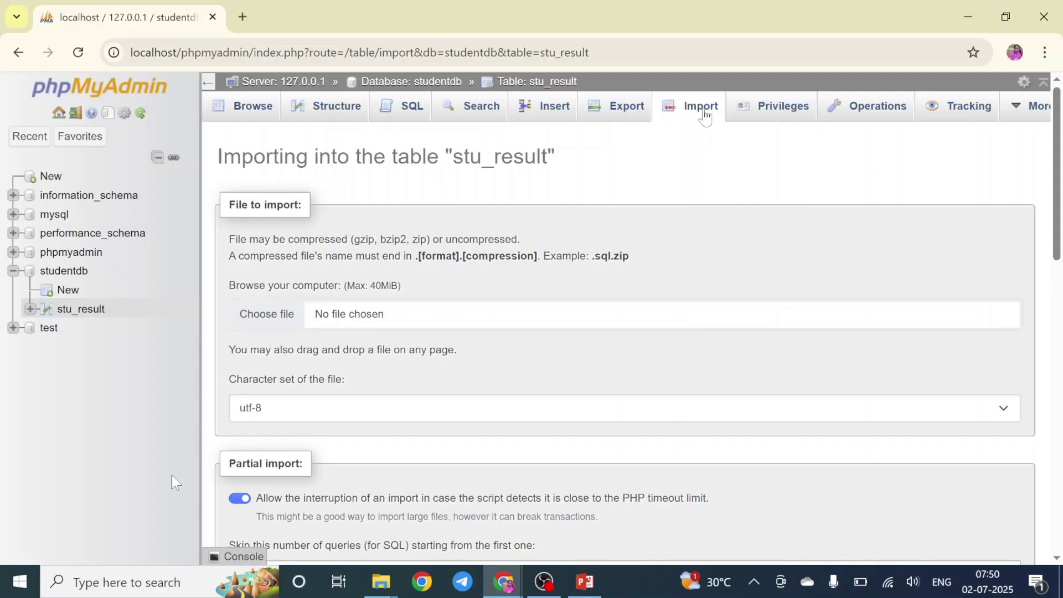
click(270, 314)
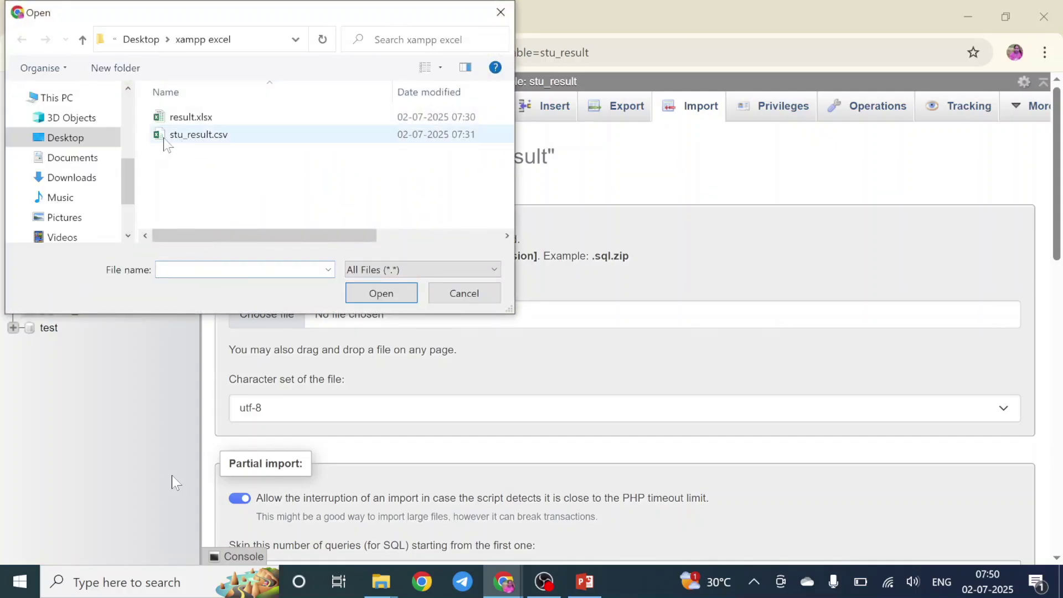
click(213, 143)
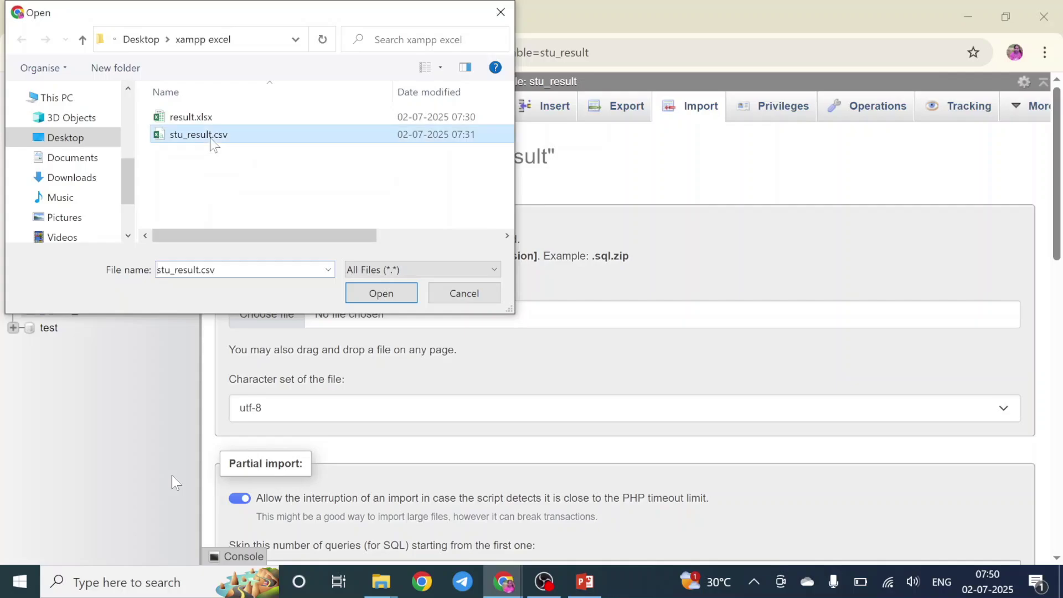
click(383, 292)
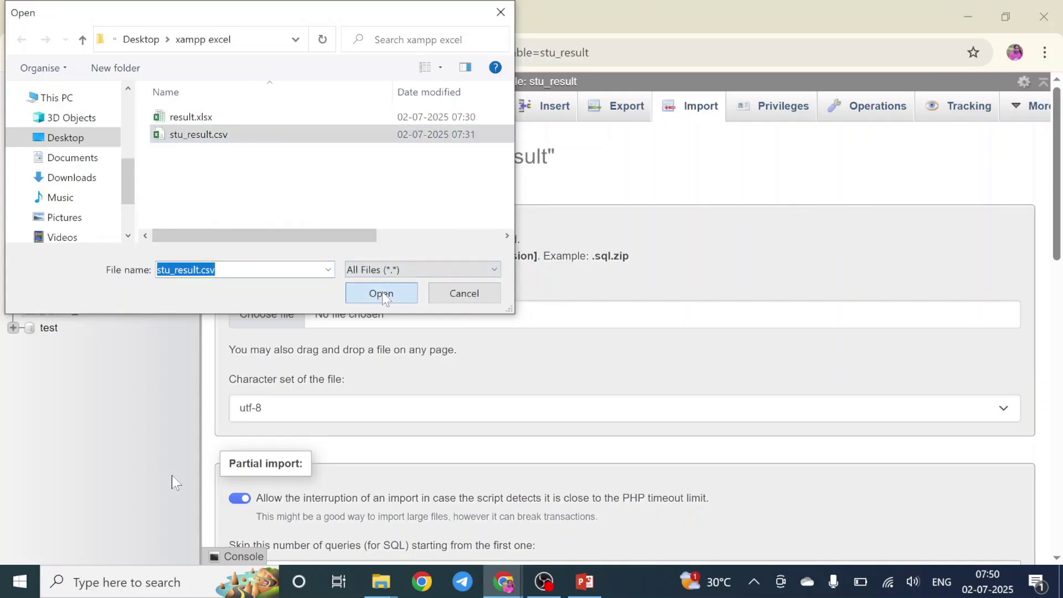
scroll(406, 401, down, 3)
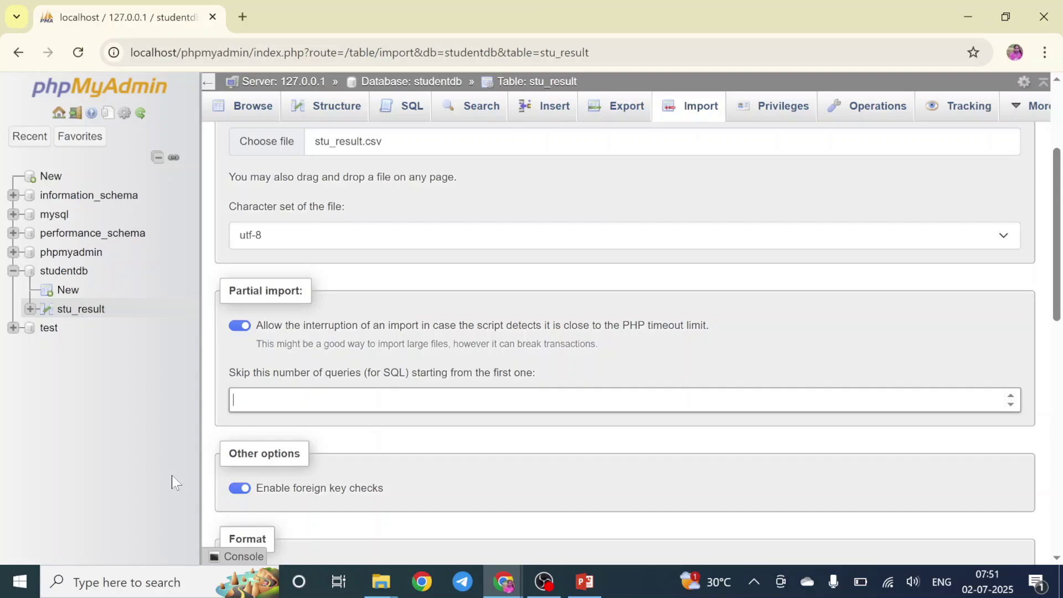
- Import stu_result.csv into the stu_result table with 1 query skipped from the start, and browse the table's rows
text(1)
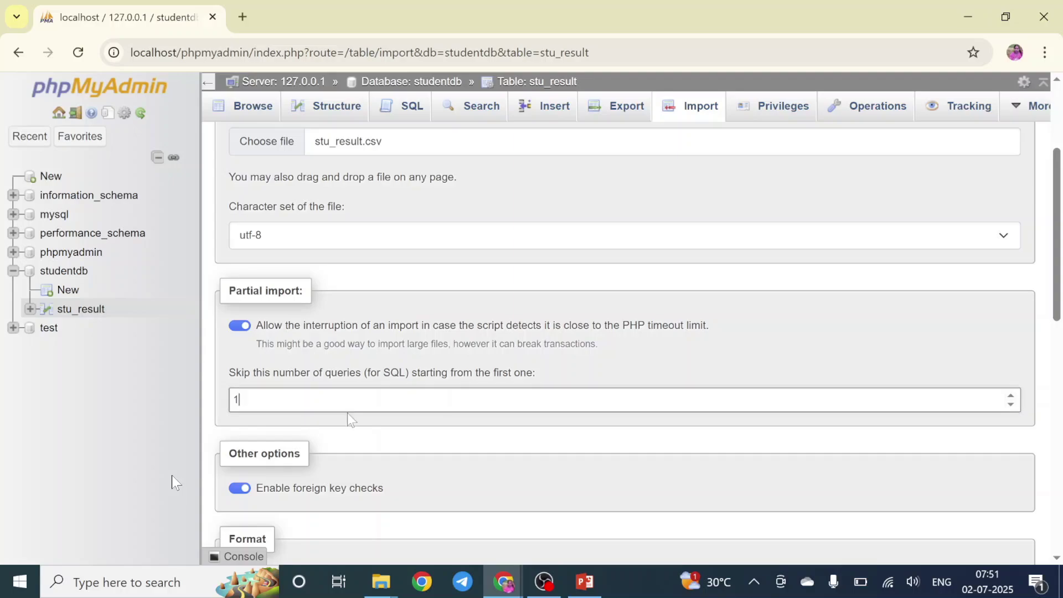
scroll(349, 417, down, 4)
scroll(348, 414, down, 7)
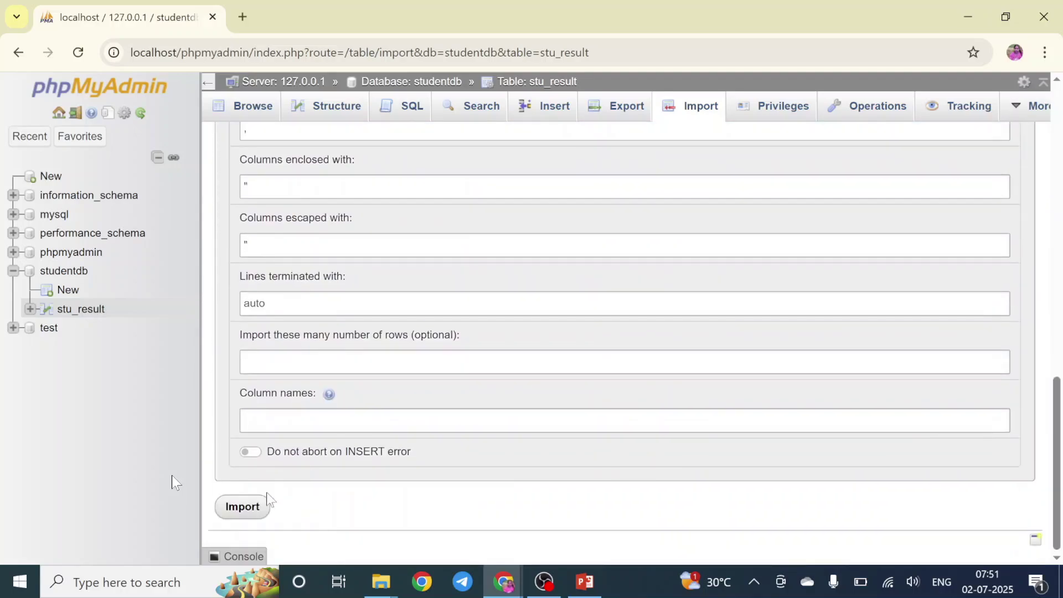
click(245, 508)
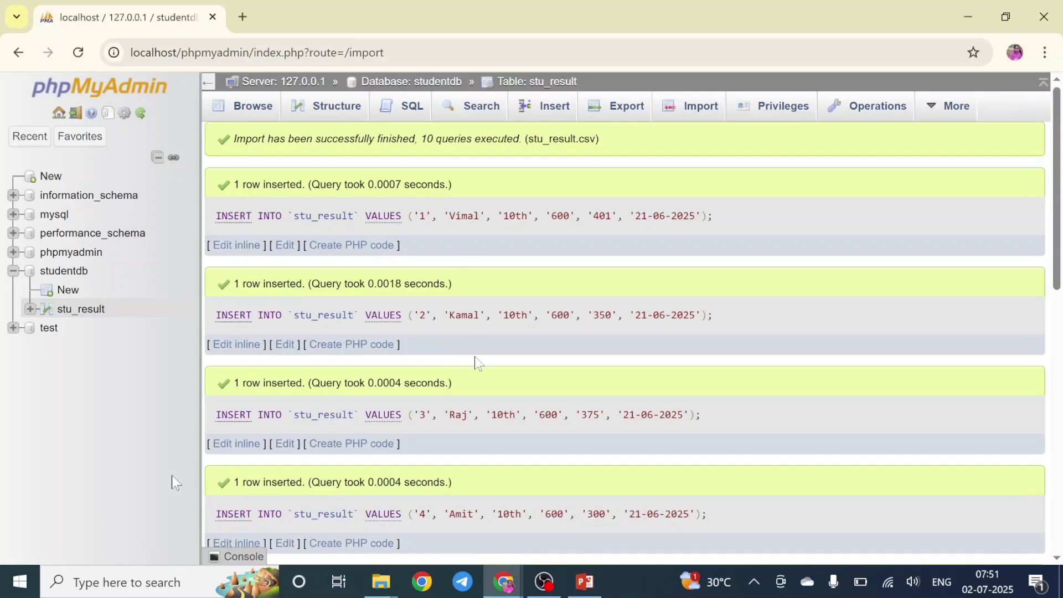
scroll(474, 356, down, 10)
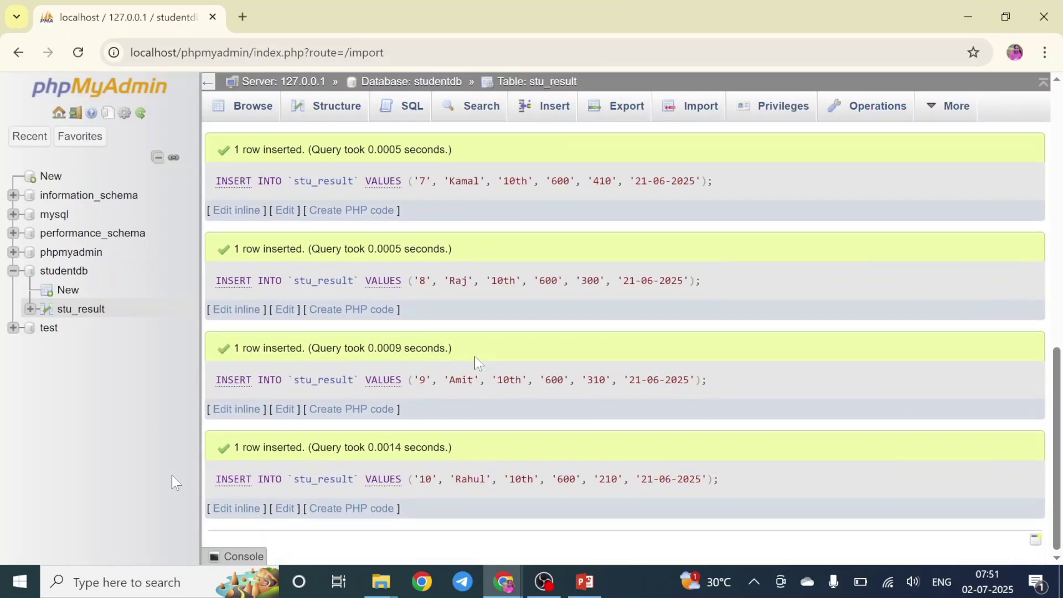
click(77, 309)
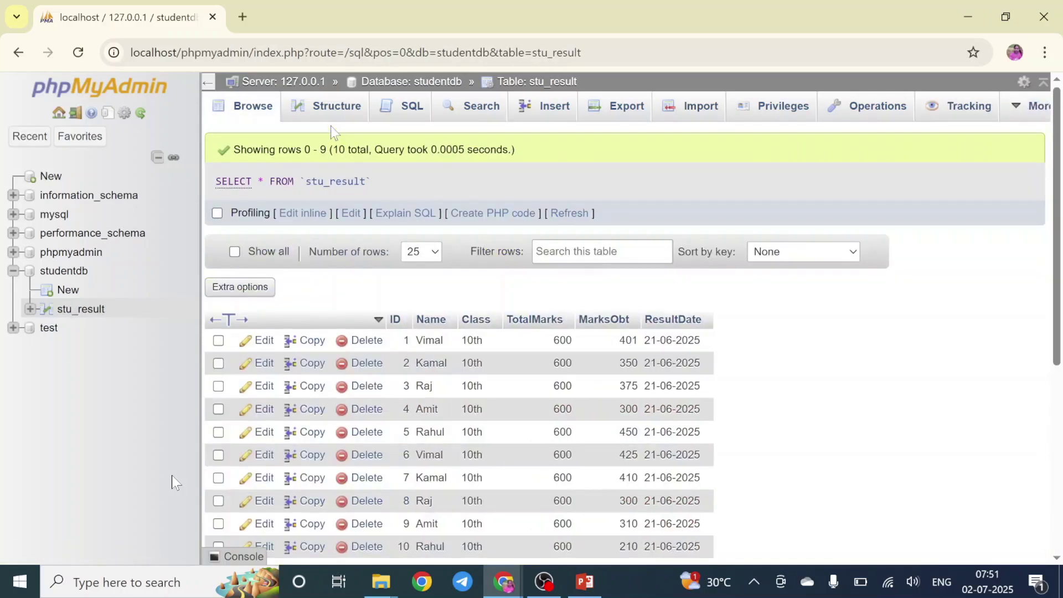
scroll(504, 391, down, 2)
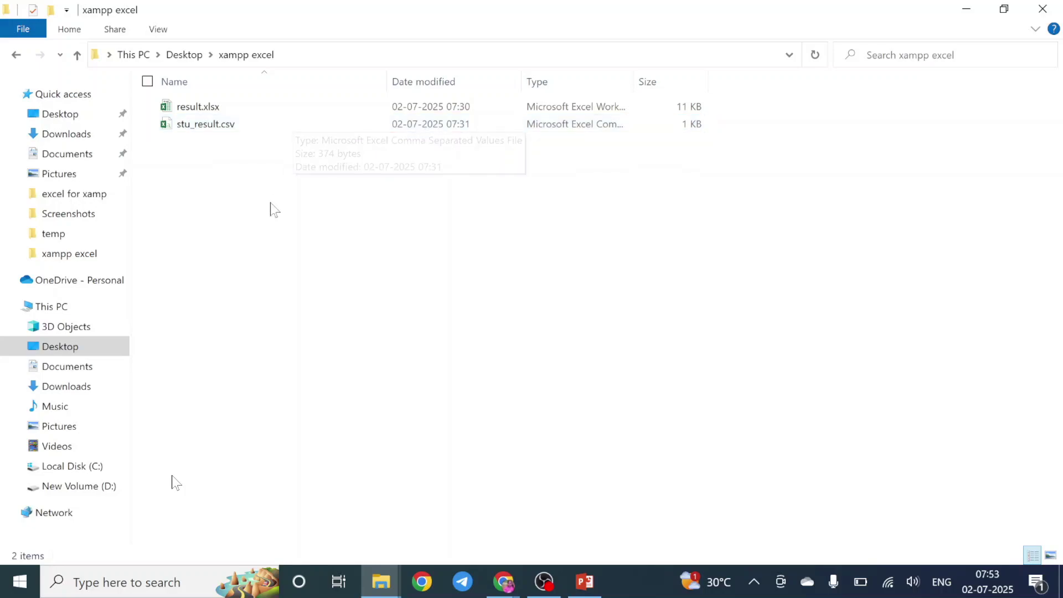
- Open result.xlsx from the xampp excel folder and format the first ResultDate cell, F2, with the 2012-03-14 date type
double_click(200, 108)
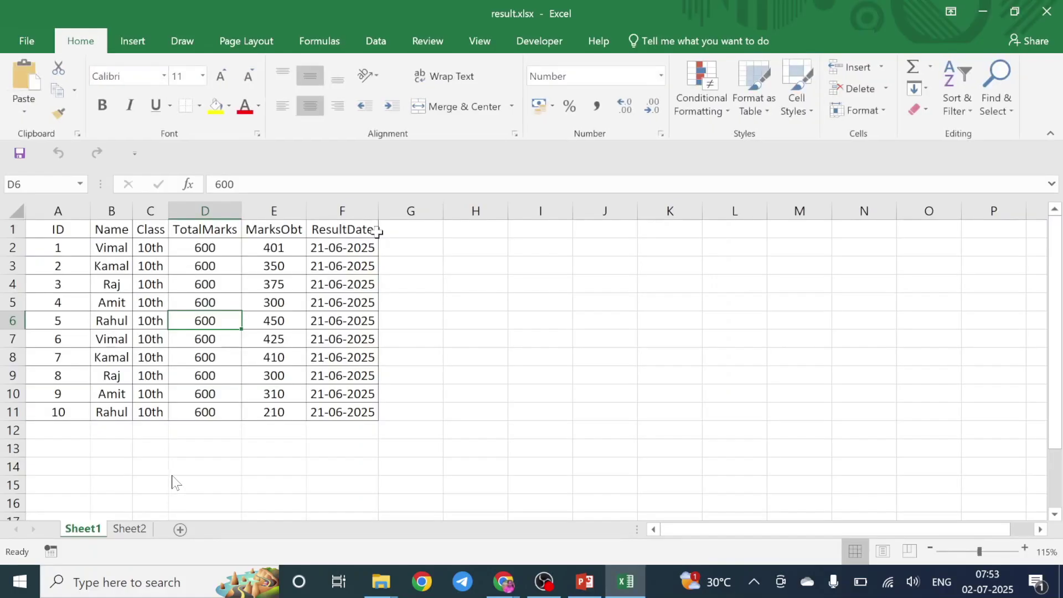
click(333, 250)
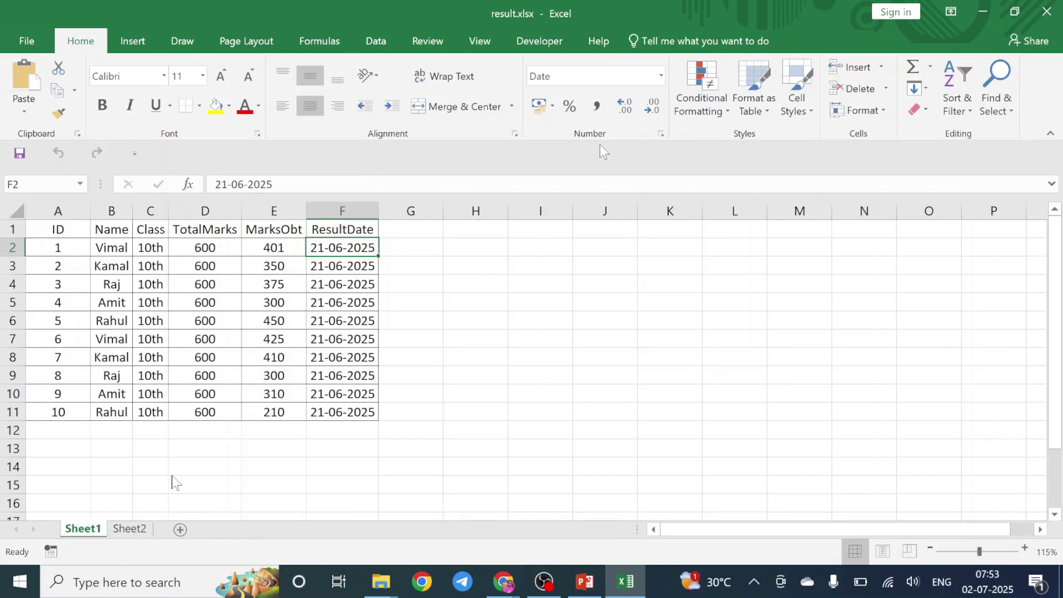
click(660, 135)
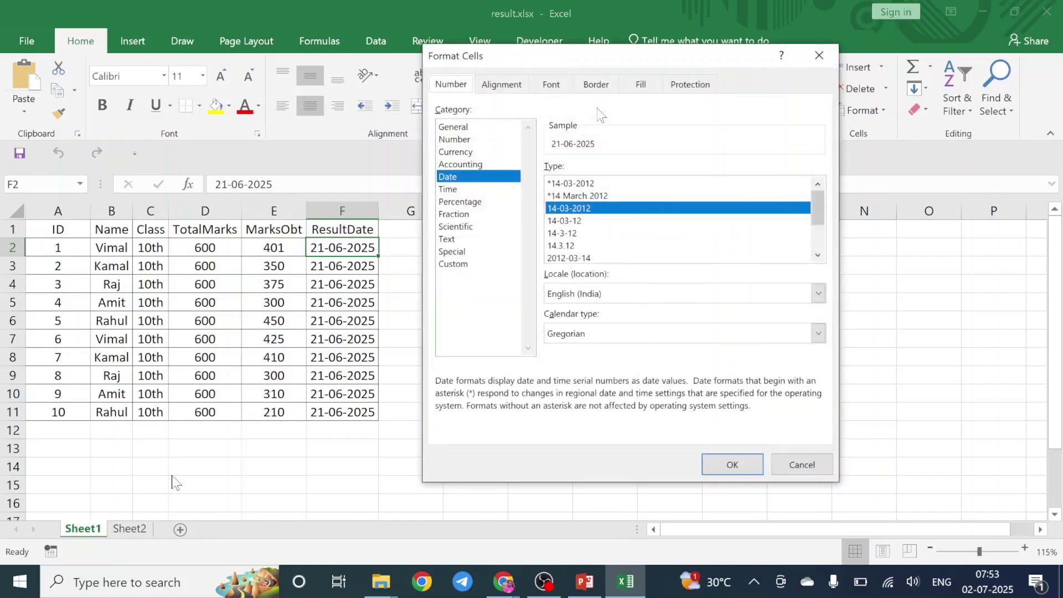
click(568, 258)
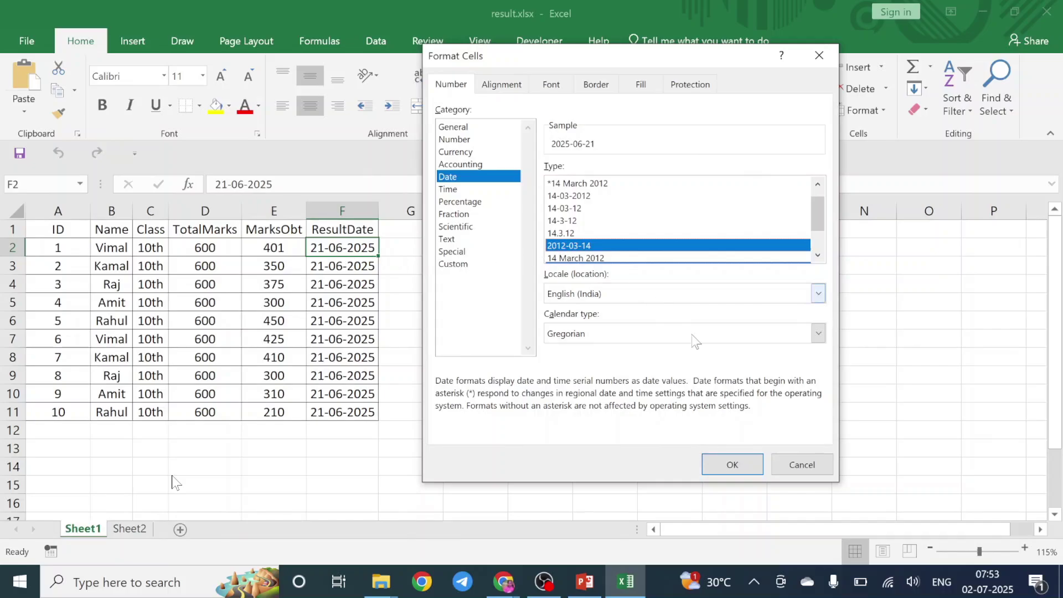
click(743, 465)
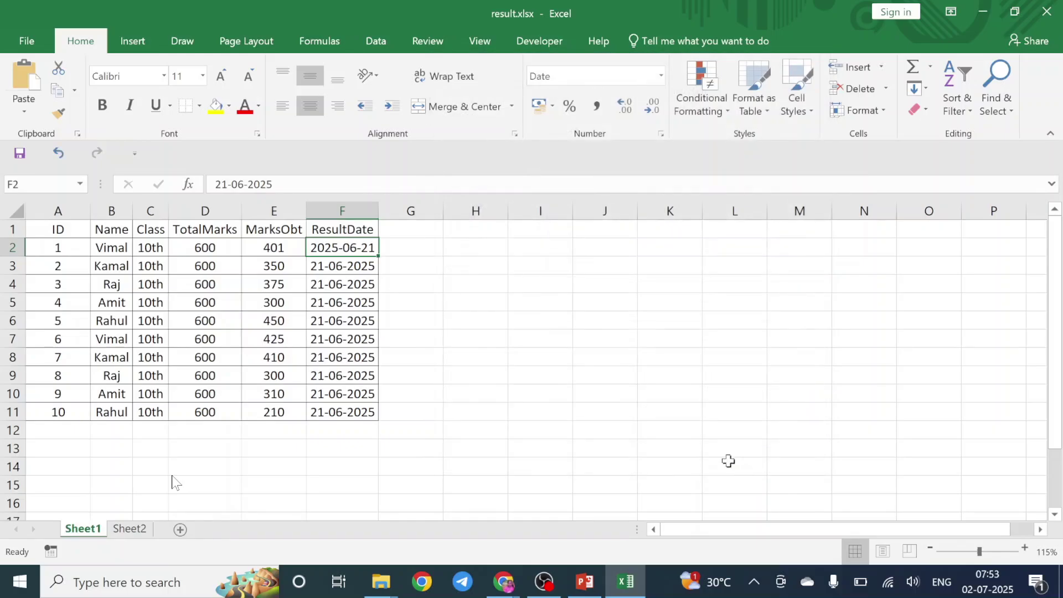
- Copy the date format of F2 onto the remaining ResultDate cells F3 to F11
click(58, 113)
drag(327, 265, 344, 404)
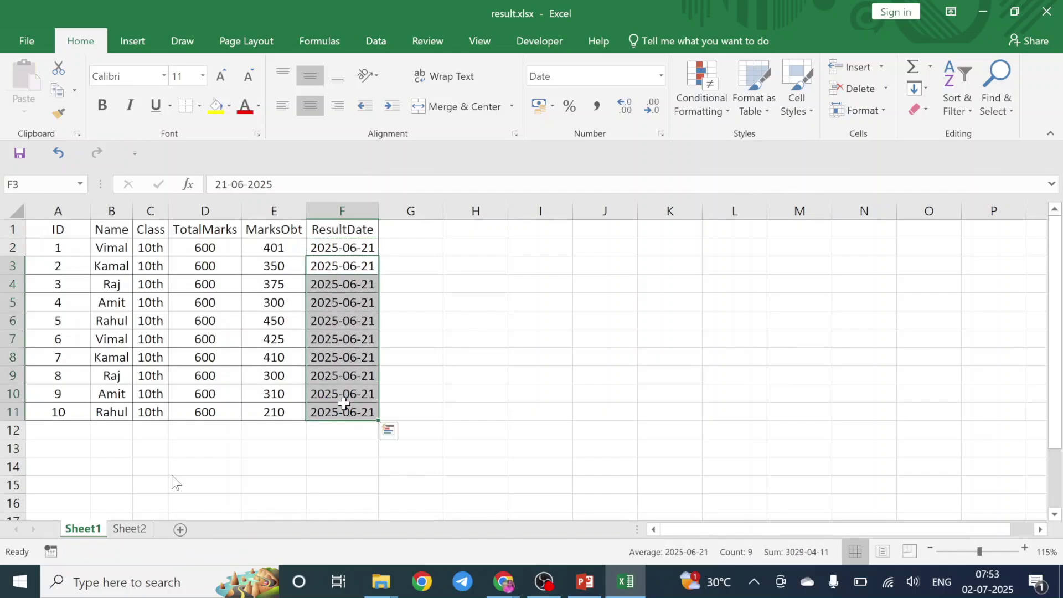
click(390, 287)
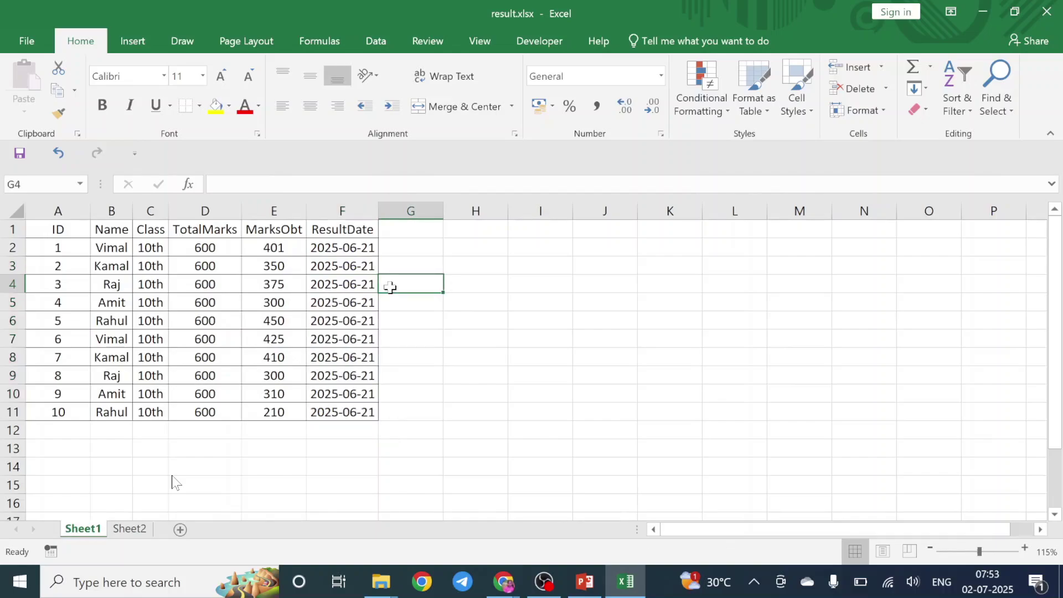
- Set the first two IDs in cells A2 and A3 to 11 and 12
click(60, 247)
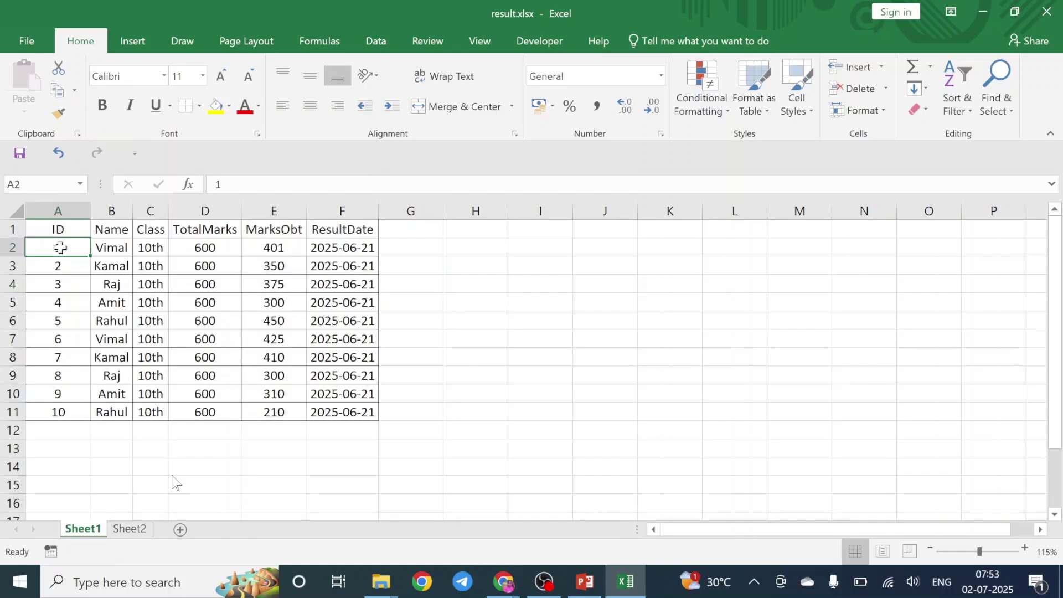
click(60, 416)
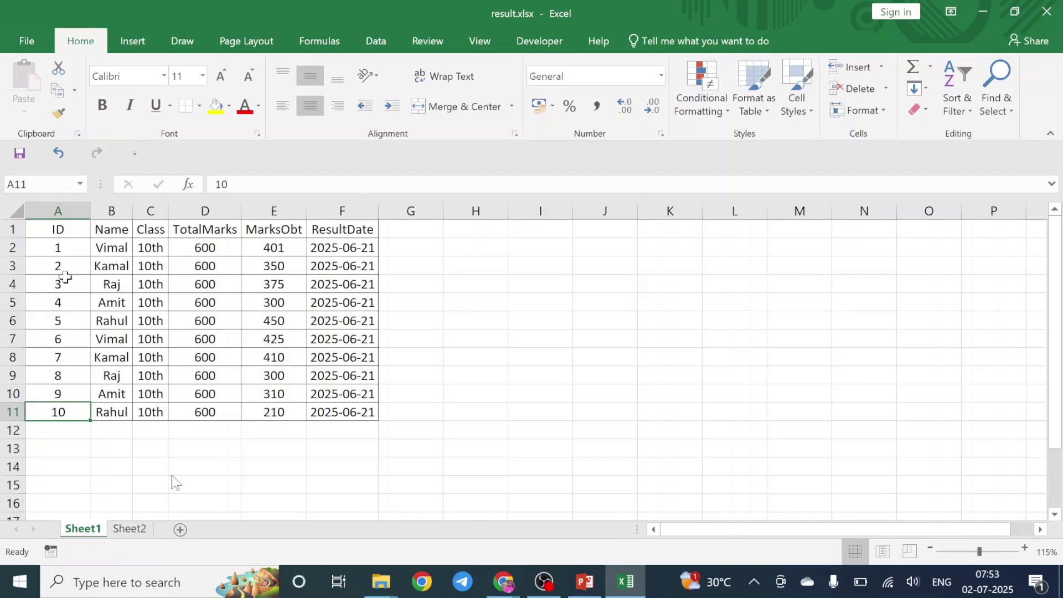
click(67, 251)
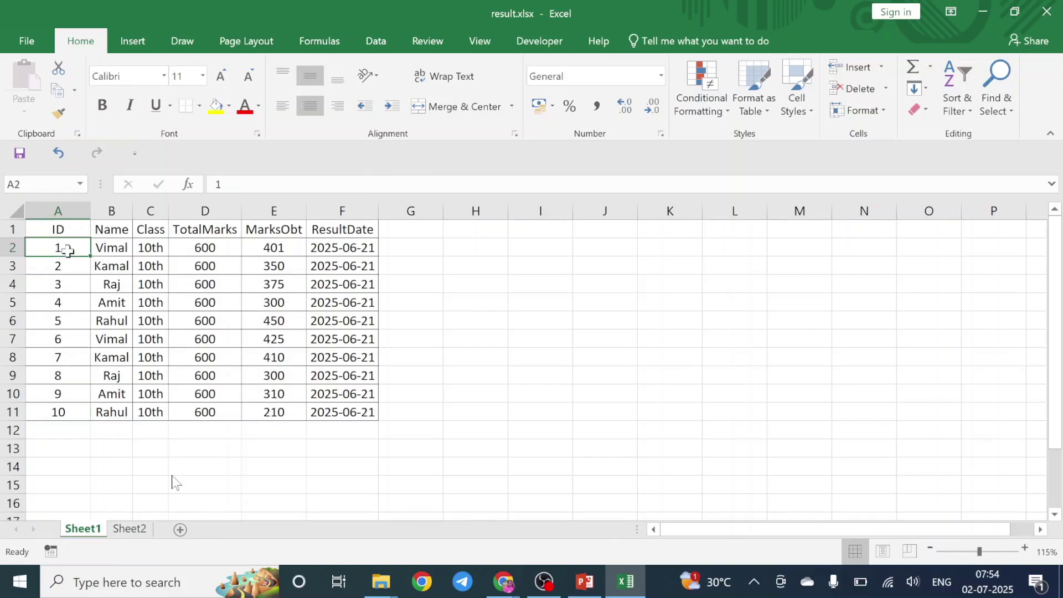
text(11)
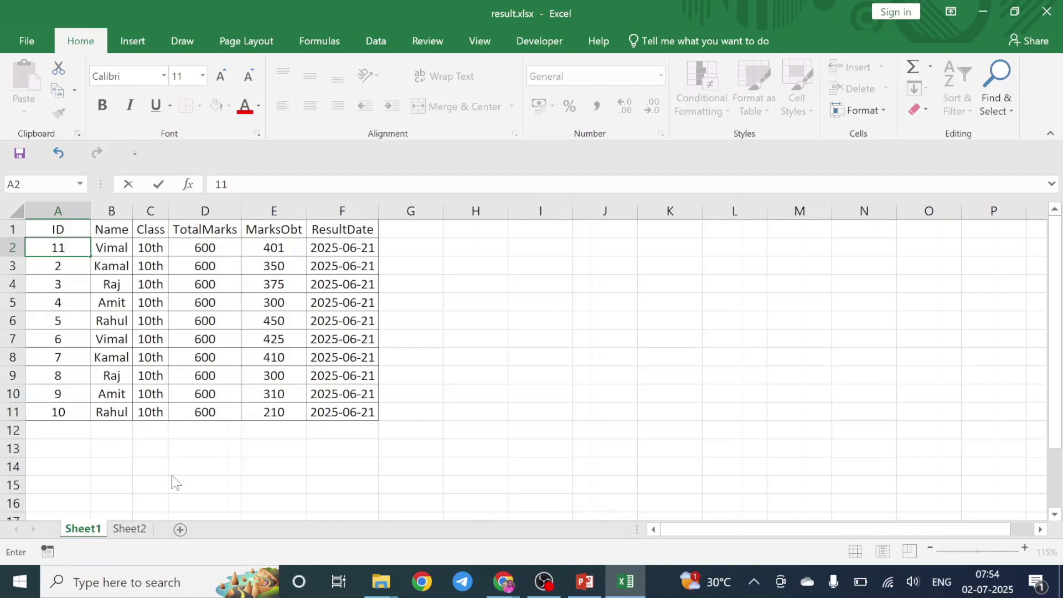
key(Return)
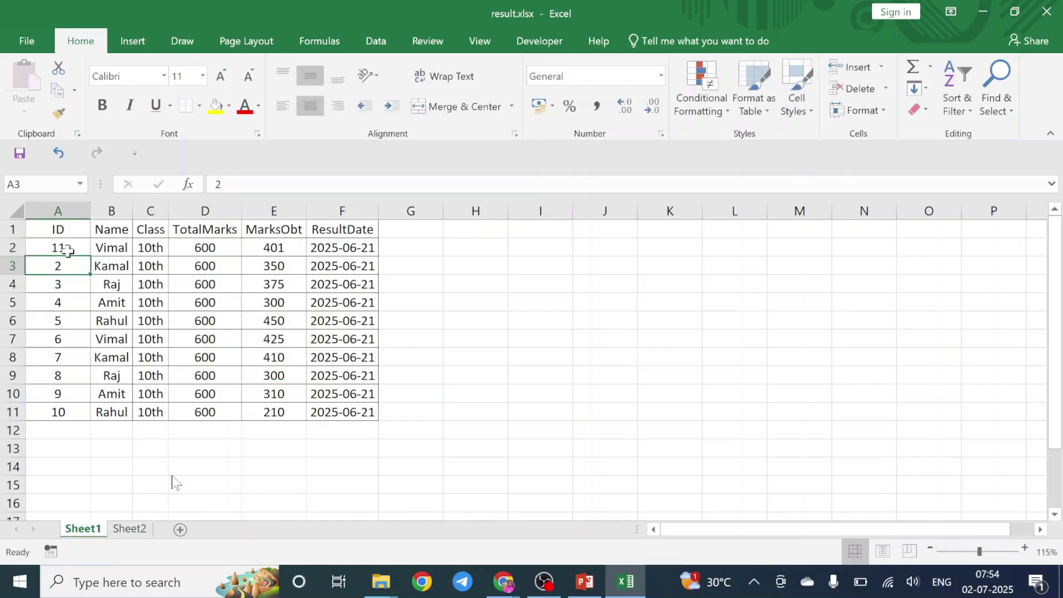
text(12)
key(Return)
- Fill the ID series from A2 and A3 down to A11 so the IDs run from 11 to 20
key(Up)
key(Up)
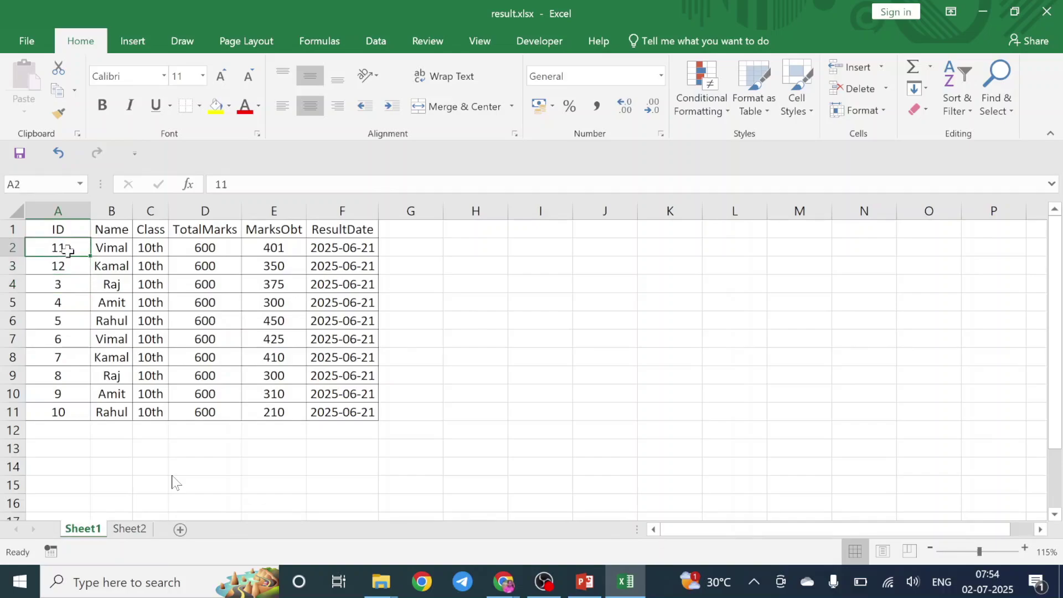
key(shift+Down)
drag(92, 280, 77, 416)
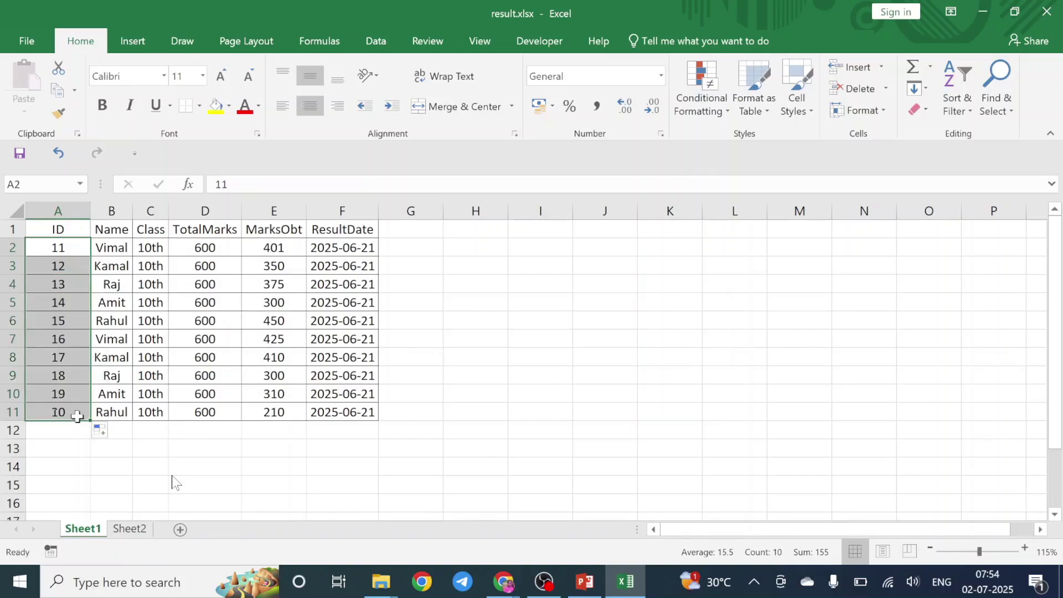
click(66, 376)
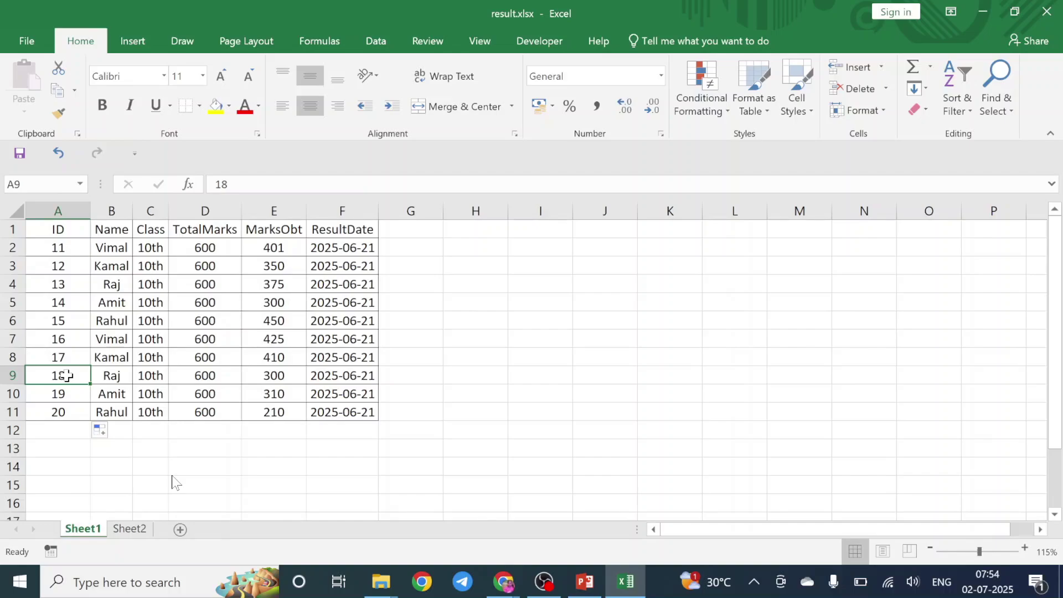
click(548, 322)
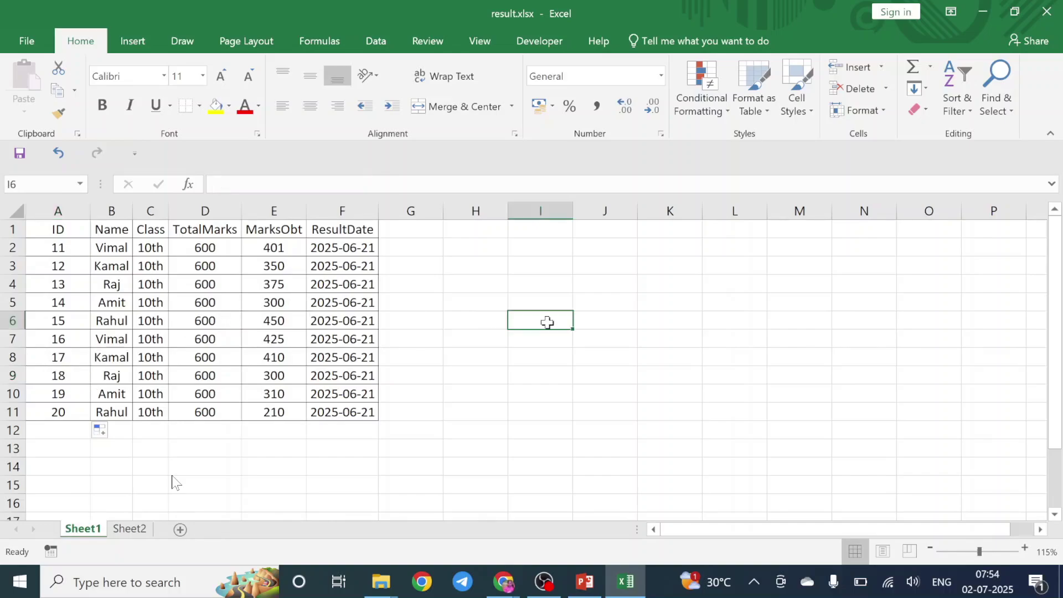
- Save the active sheet as CSV UTF-8 over the existing stu_result.csv in the xampp excel folder, and close Excel
key(alt+f)
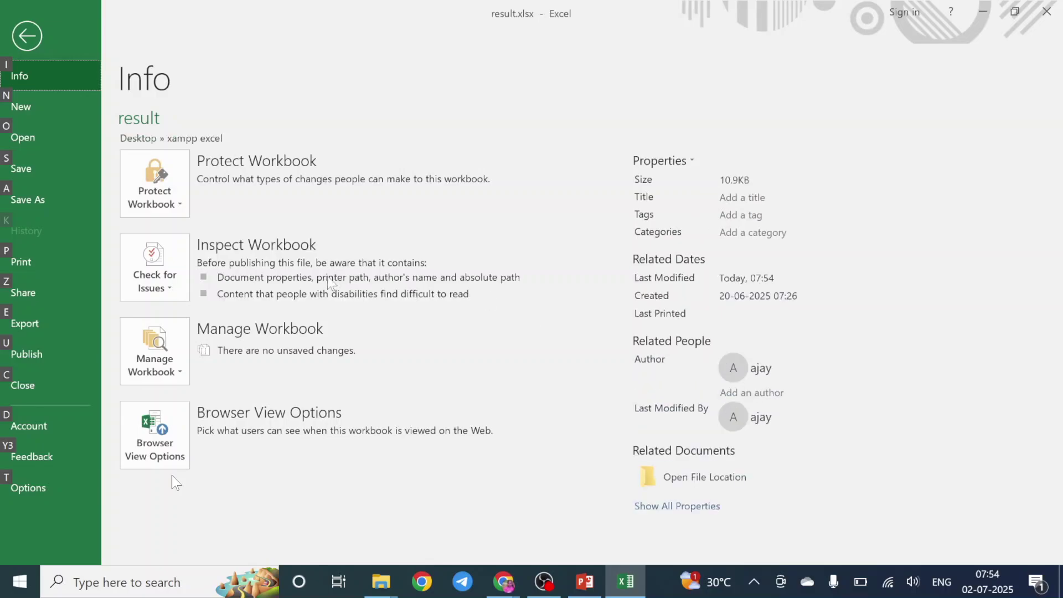
click(24, 197)
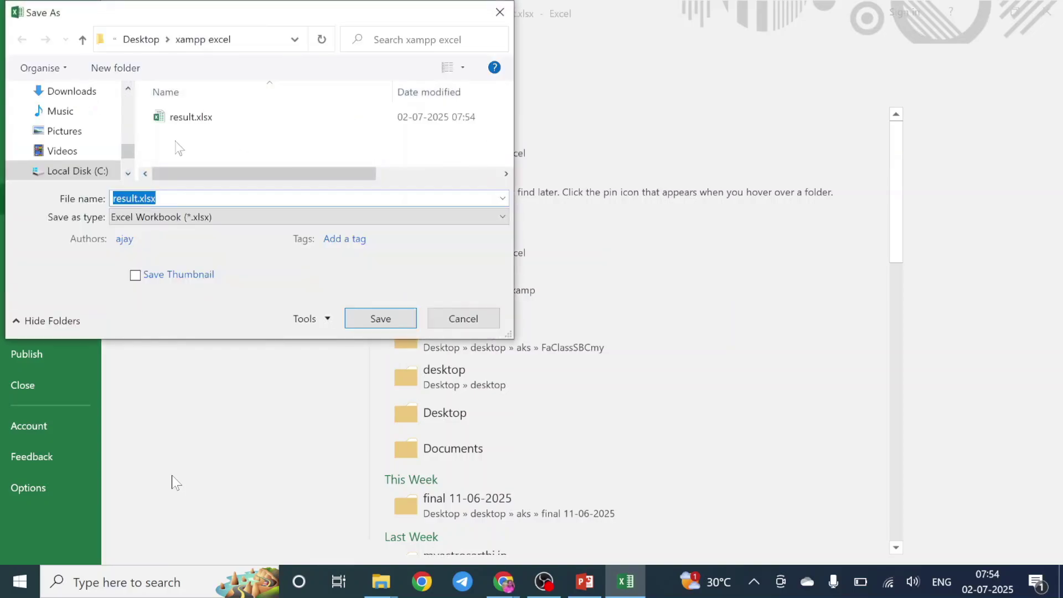
click(214, 220)
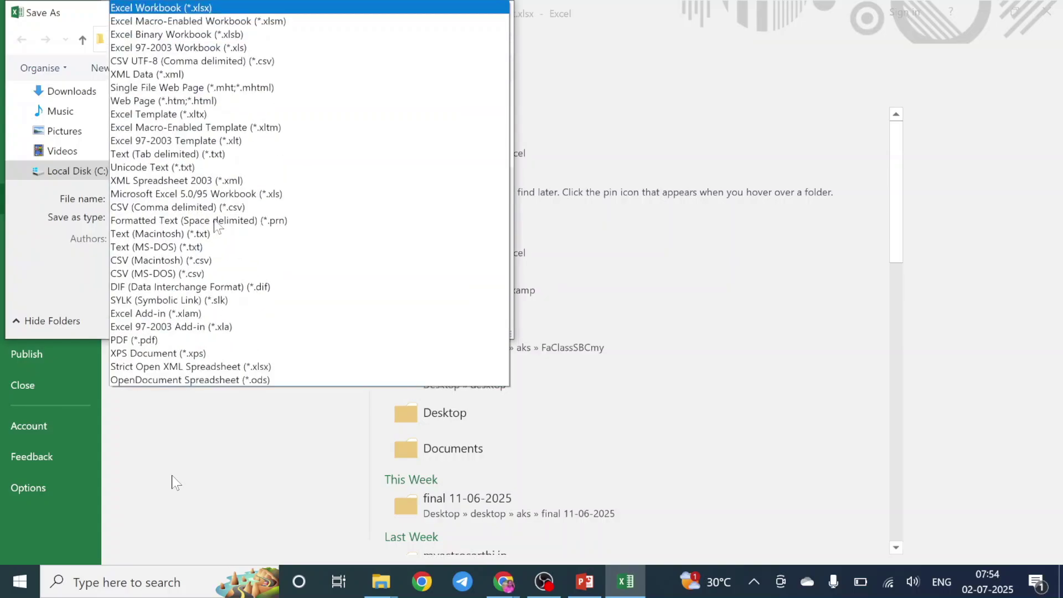
click(275, 62)
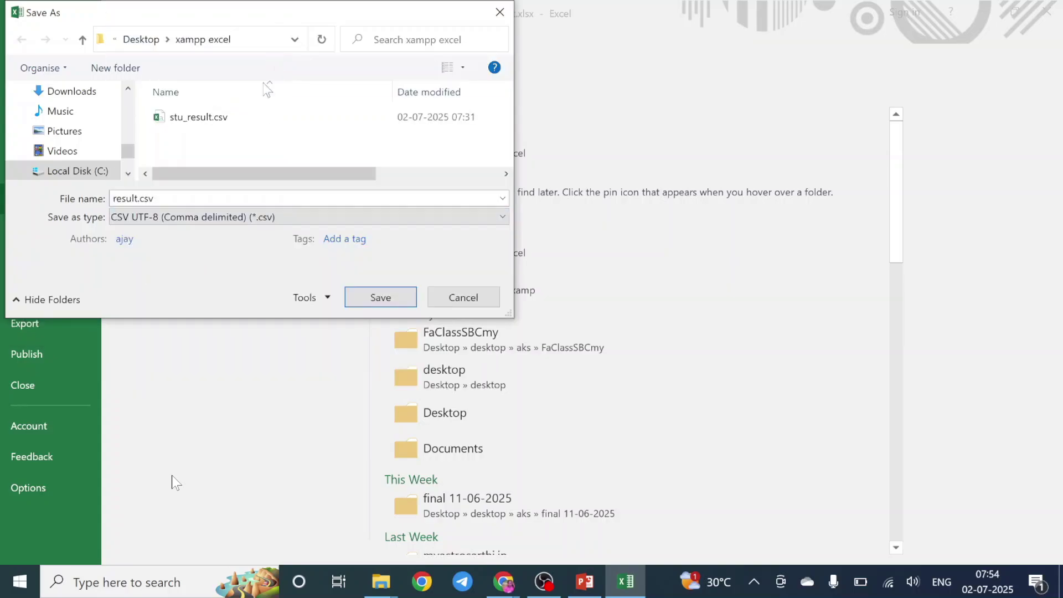
click(206, 120)
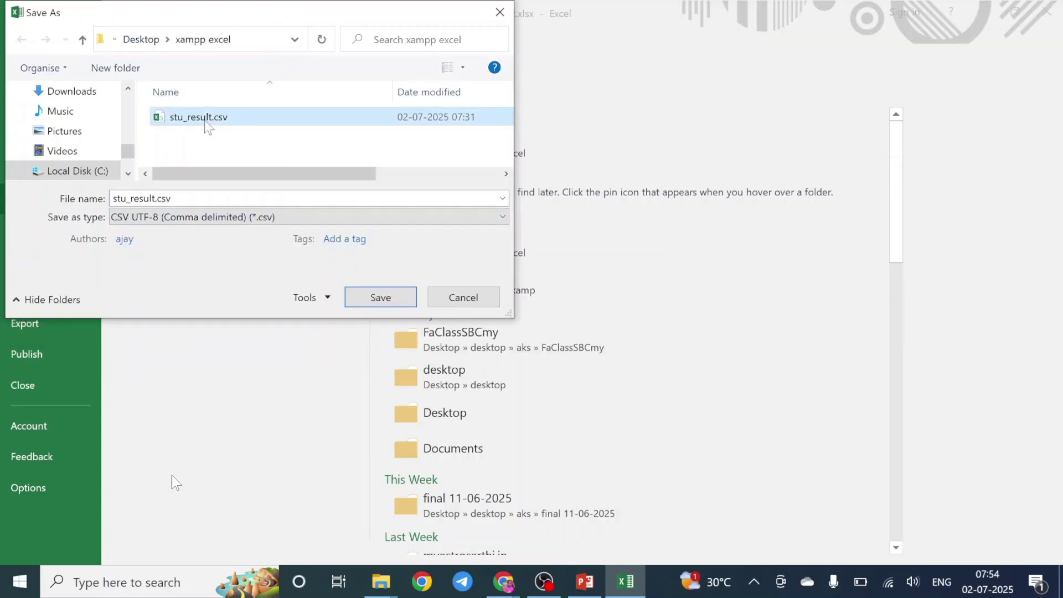
click(377, 303)
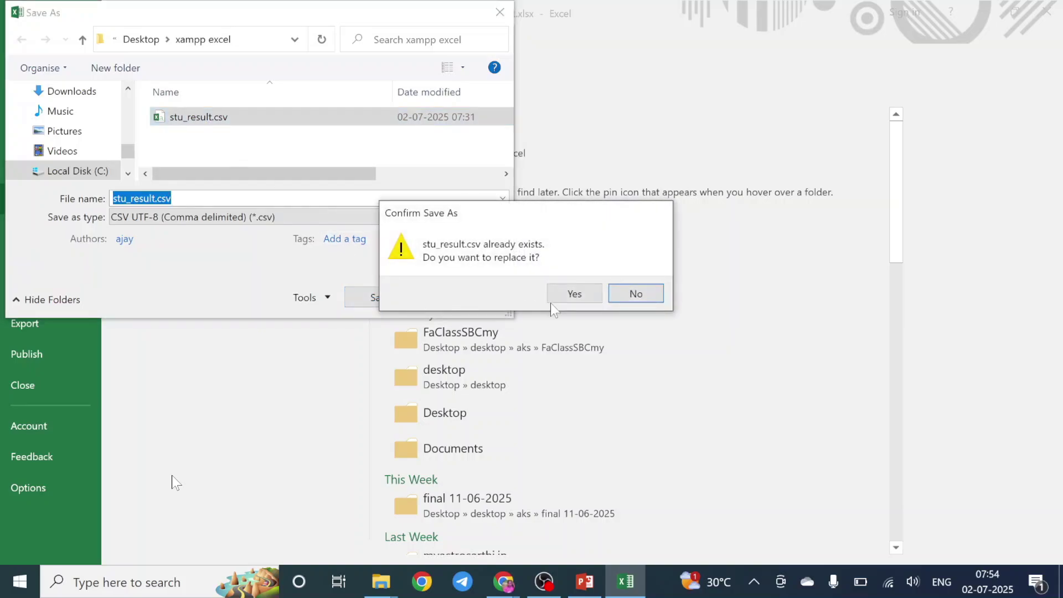
click(574, 294)
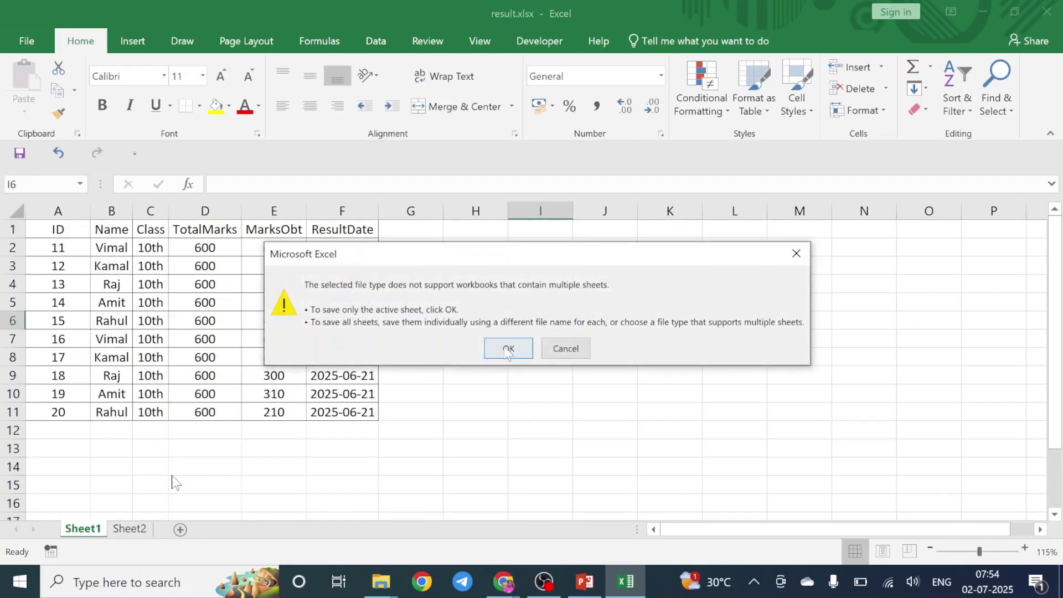
click(504, 350)
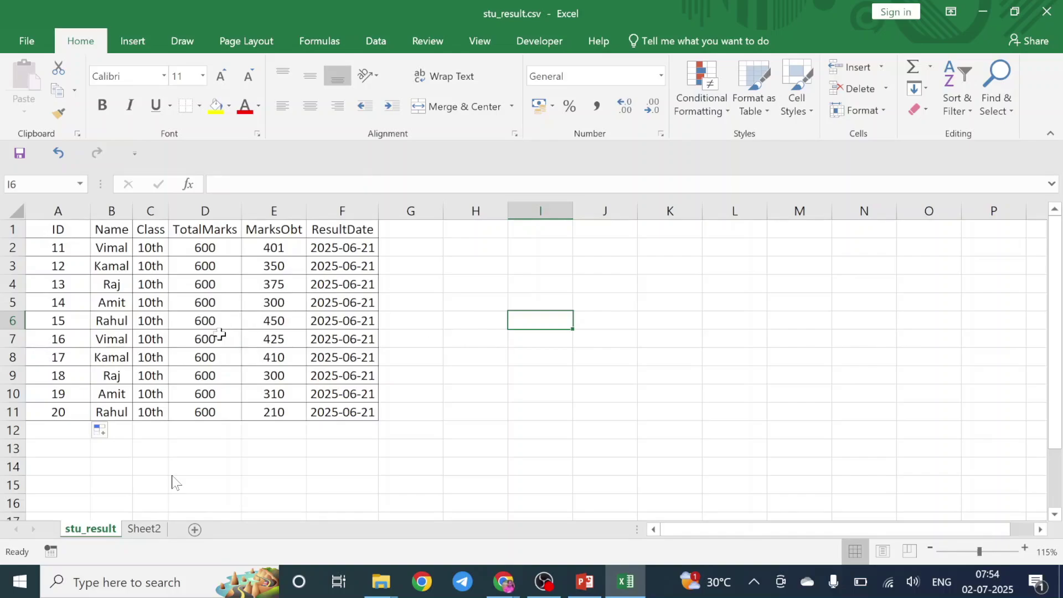
click(1049, 12)
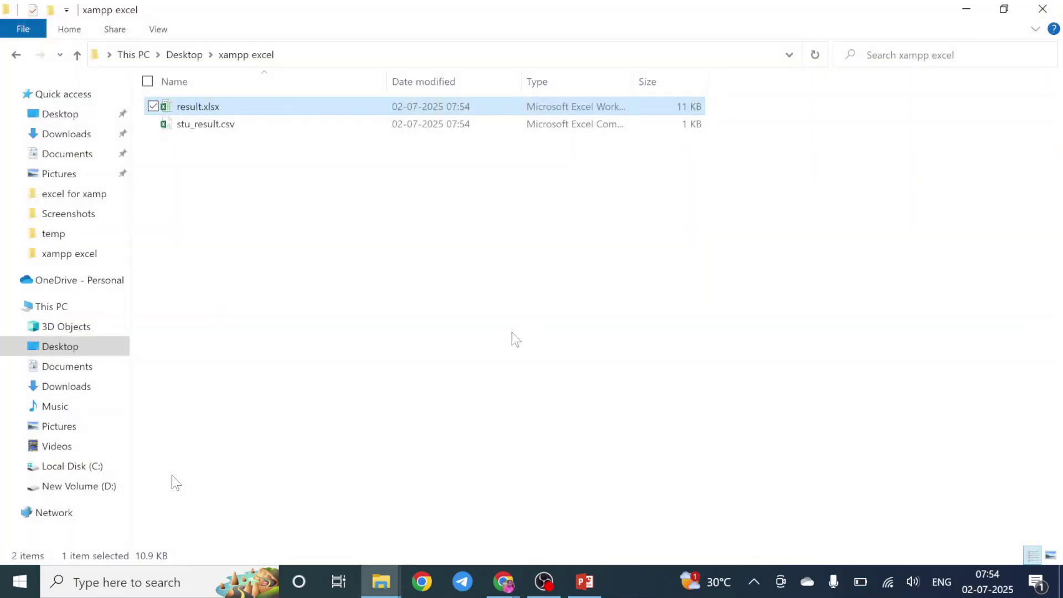
- Switch to phpMyAdmin in Chrome and open the structure of the stu_result table
click(597, 493)
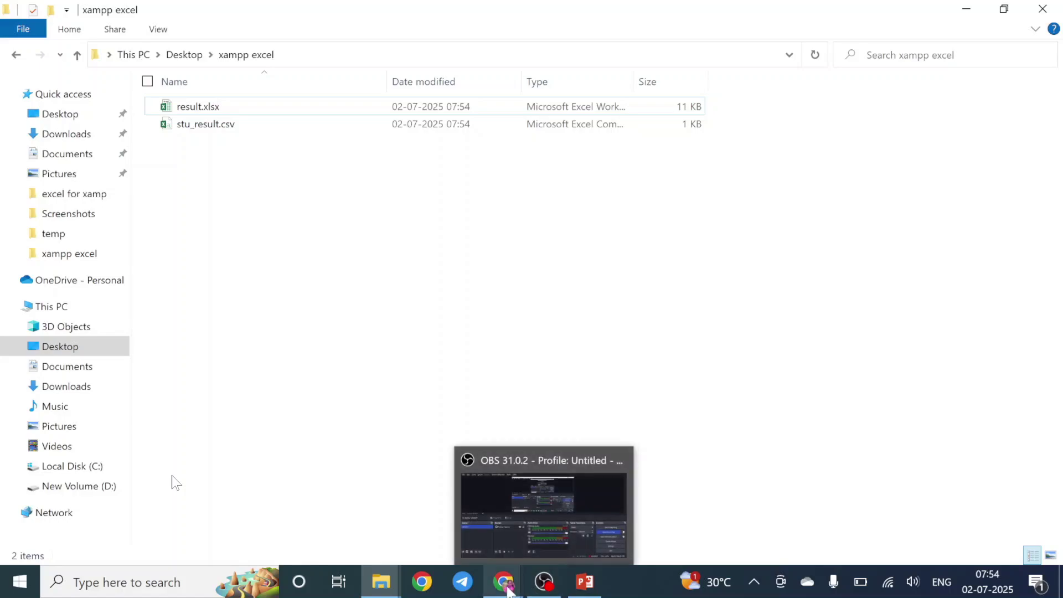
mouse_move(507, 590)
click(537, 519)
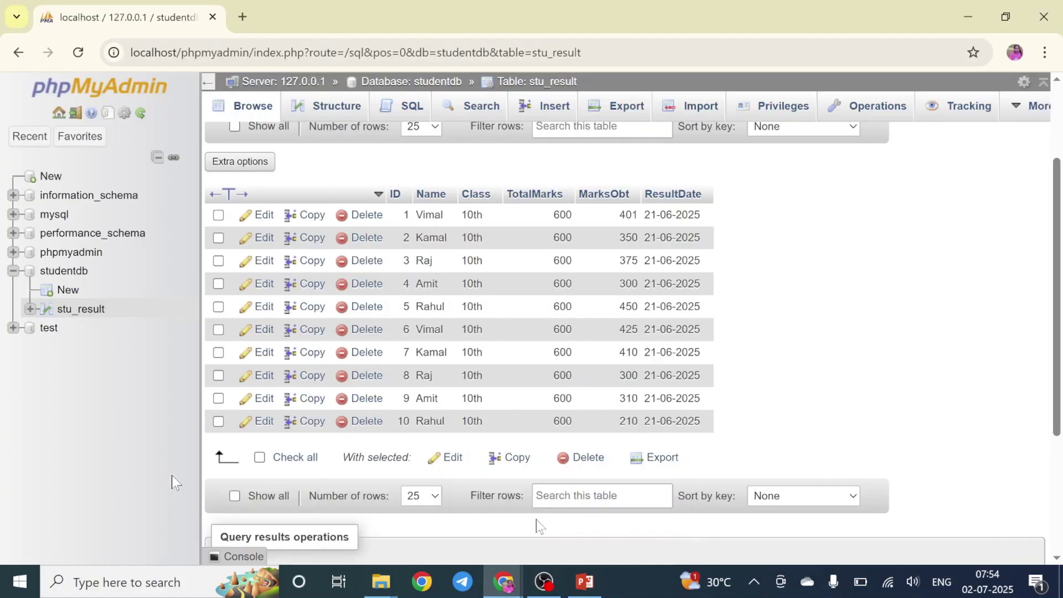
click(337, 108)
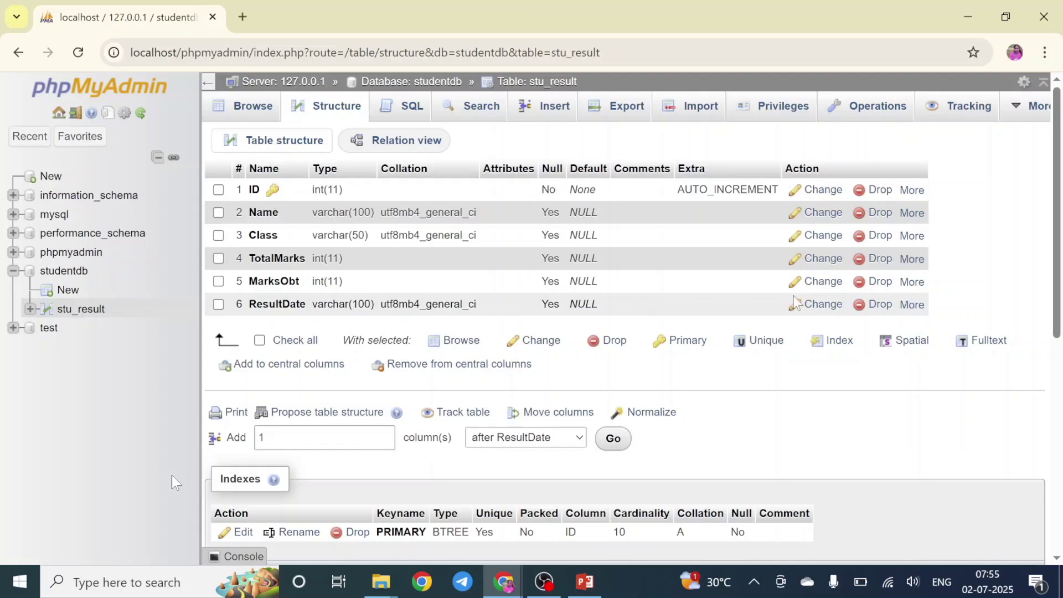
- Change the ResultDate column to type DATE with no length, save it, and browse the table's rows
click(828, 311)
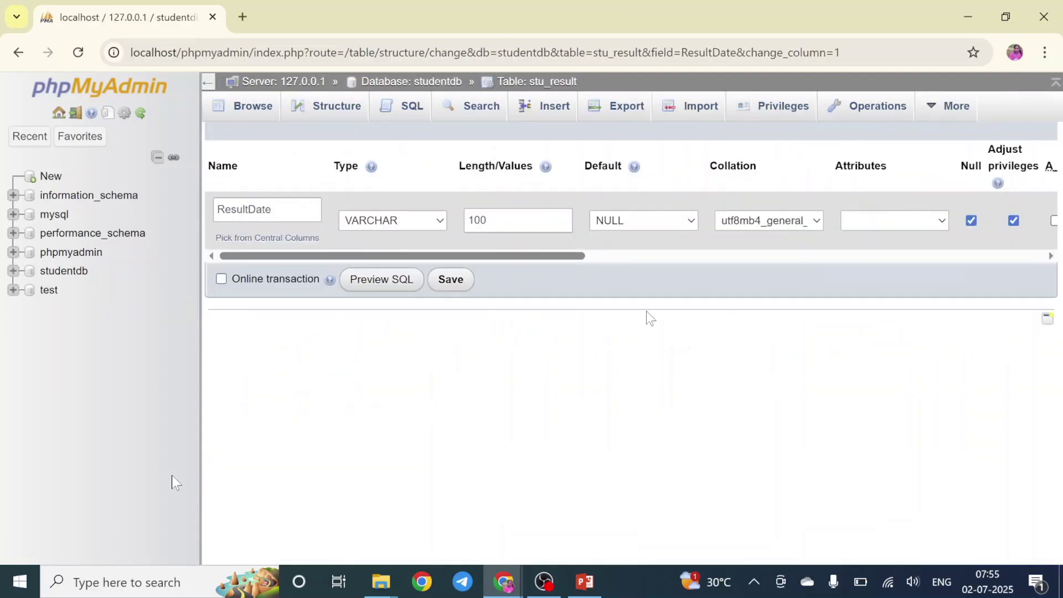
click(406, 220)
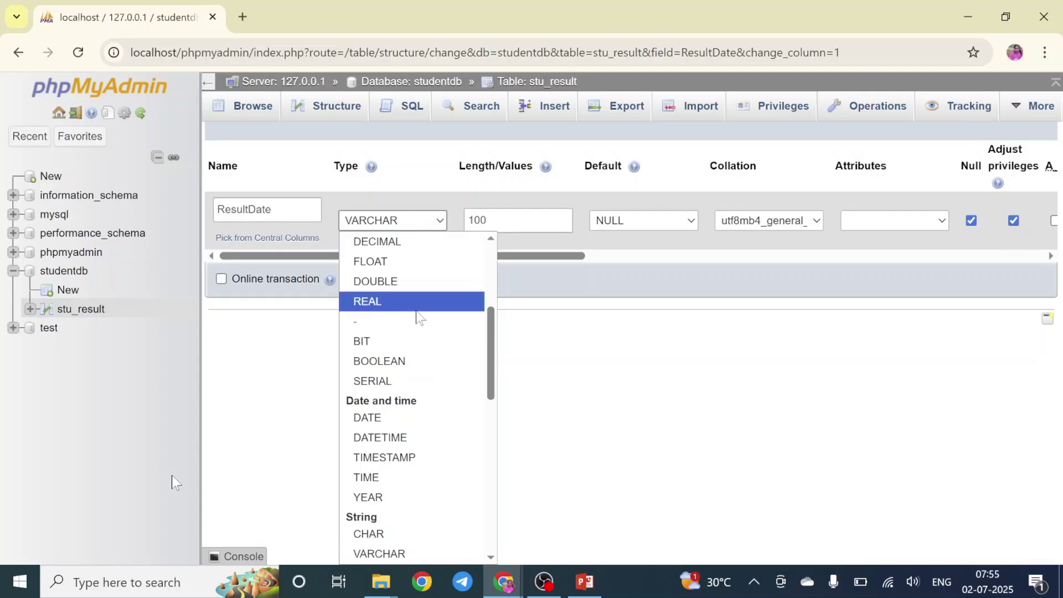
scroll(418, 316, up, 3)
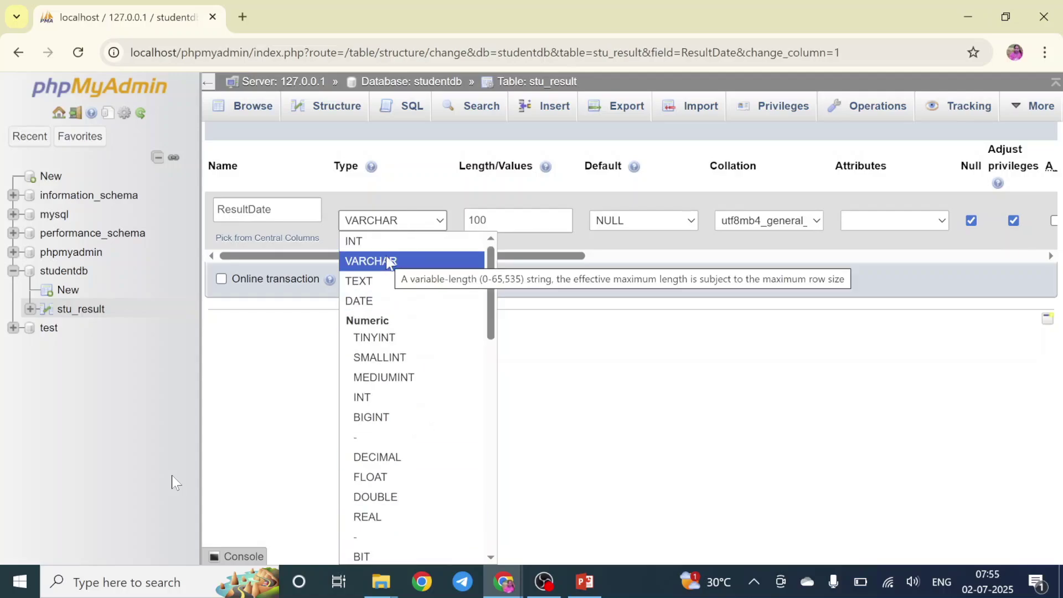
click(373, 303)
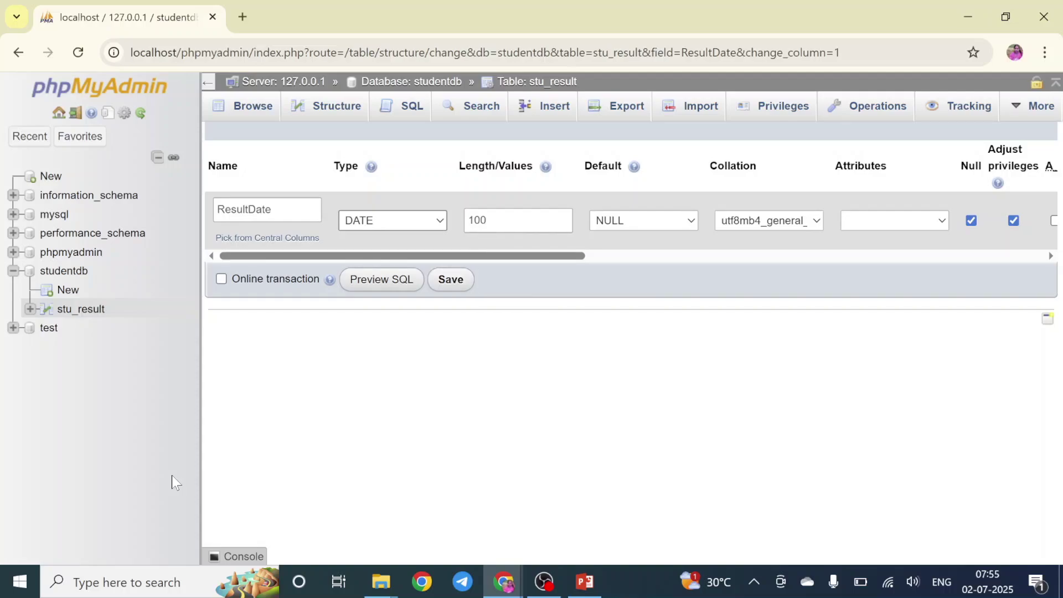
key(Tab)
key(BackSpace)
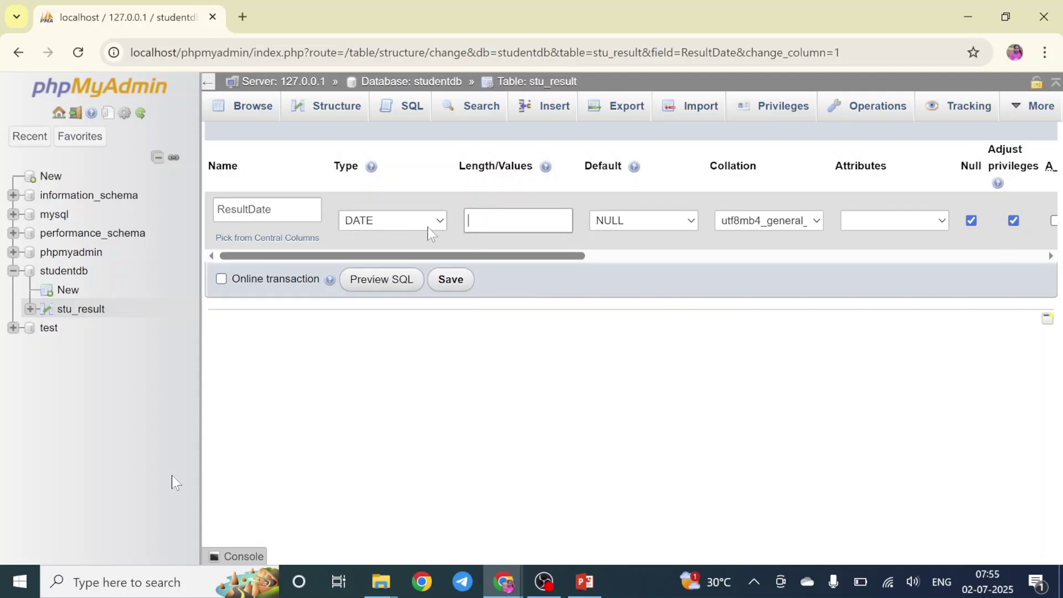
click(448, 282)
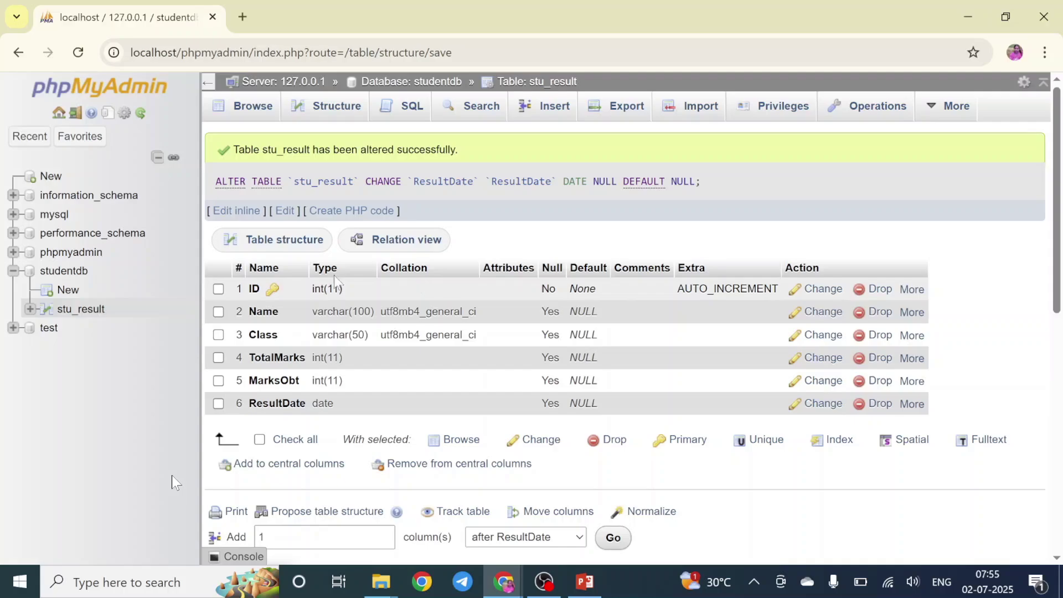
click(245, 110)
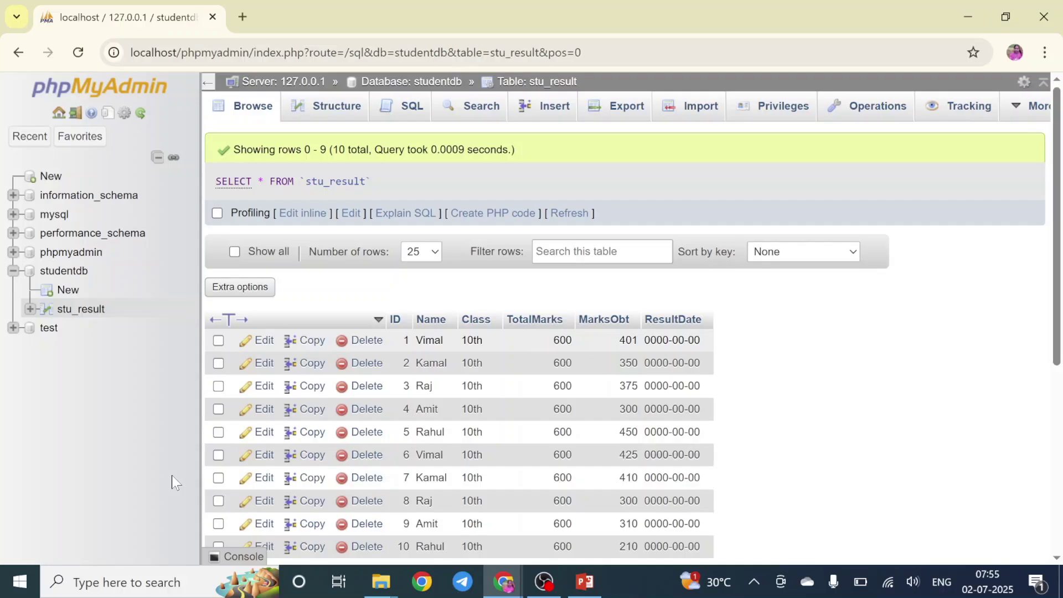
scroll(684, 393, down, 2)
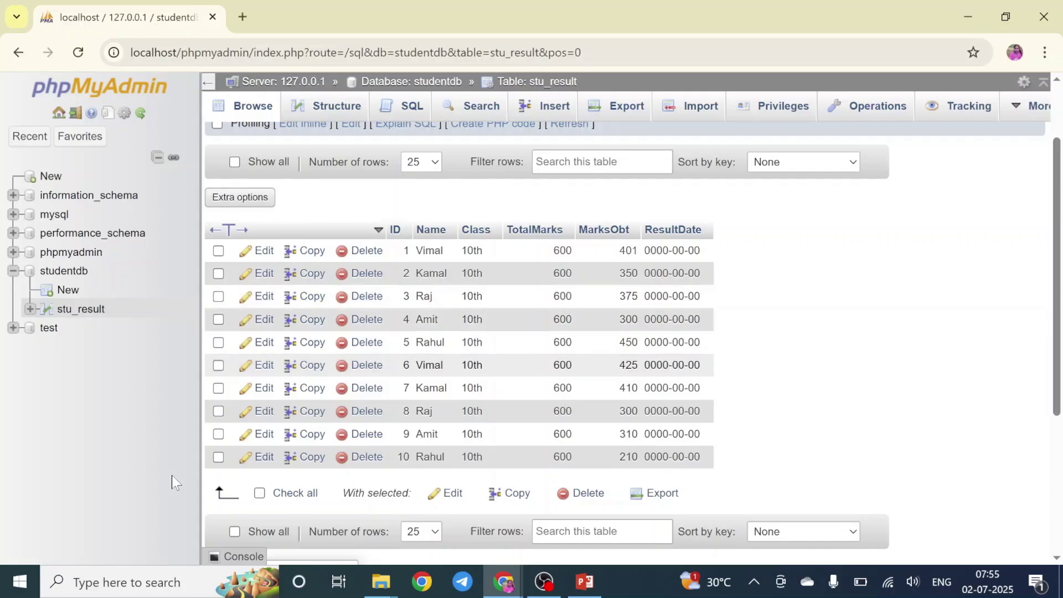
- Choose stu_result.csv from the xampp excel folder as the file to import into the stu_result table
click(686, 108)
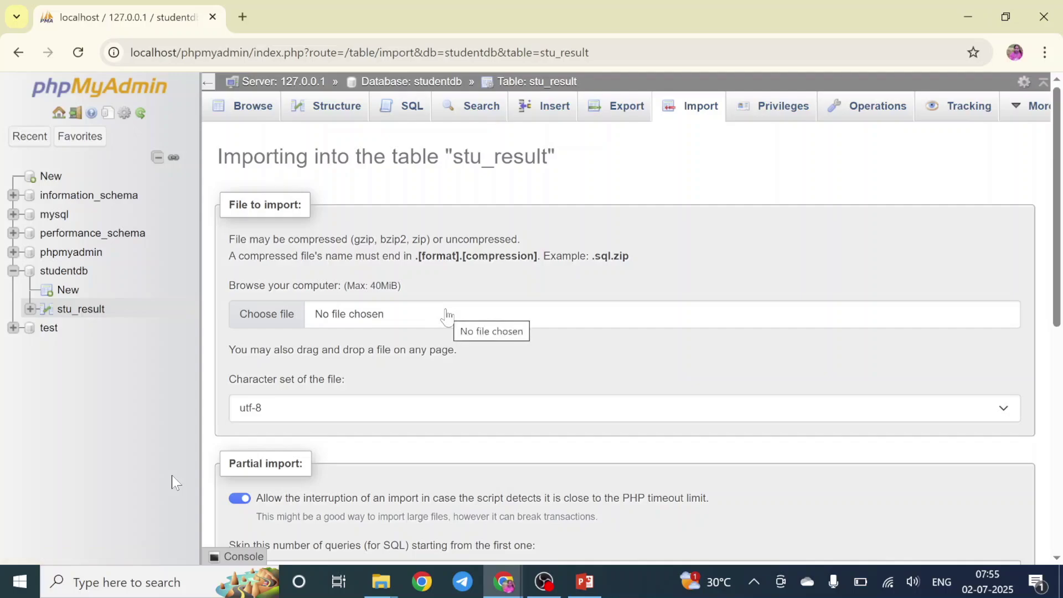
click(271, 314)
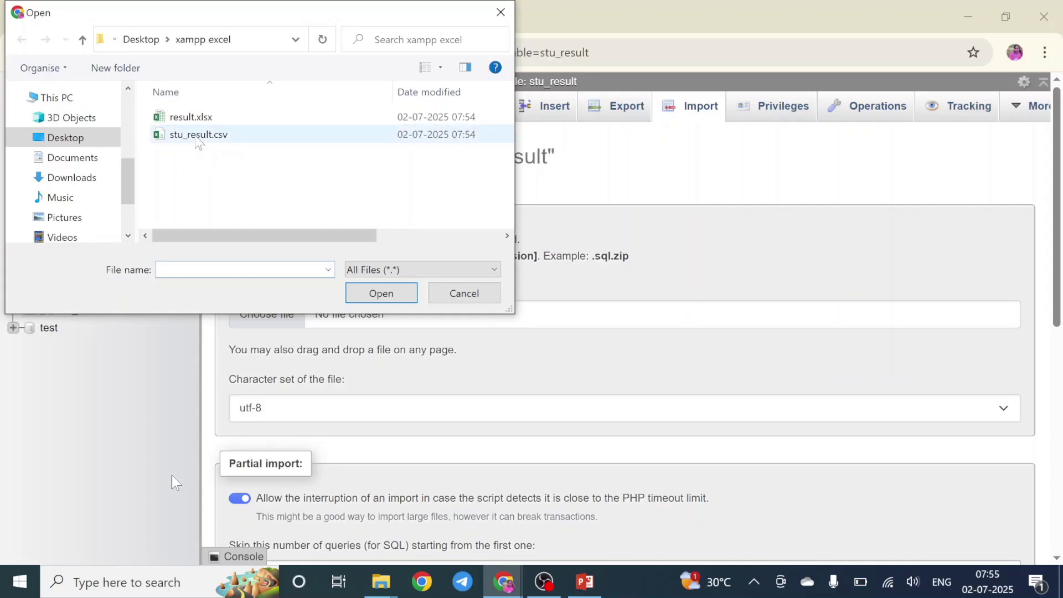
click(189, 136)
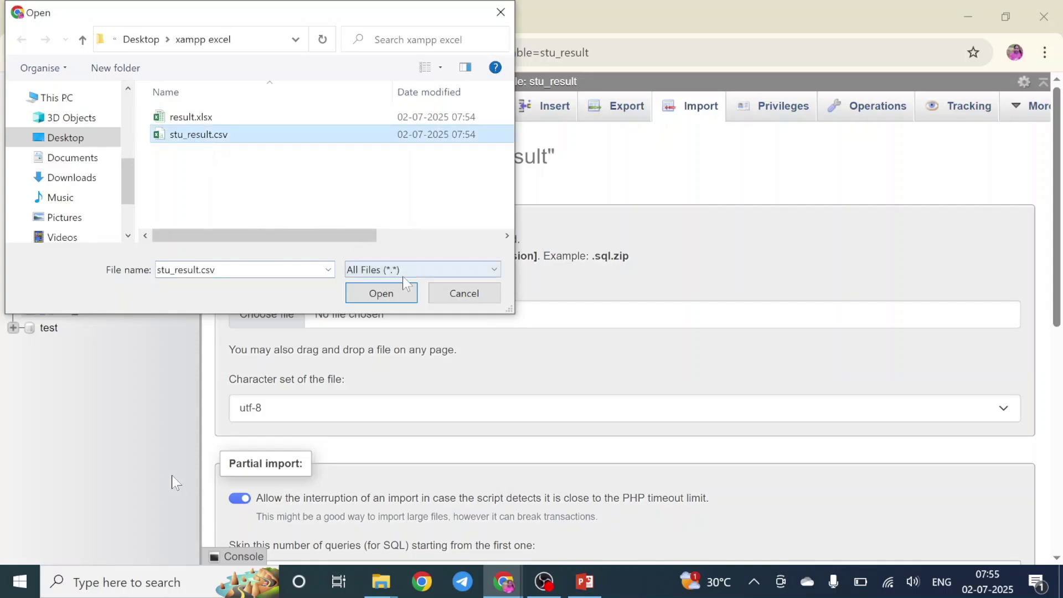
click(387, 294)
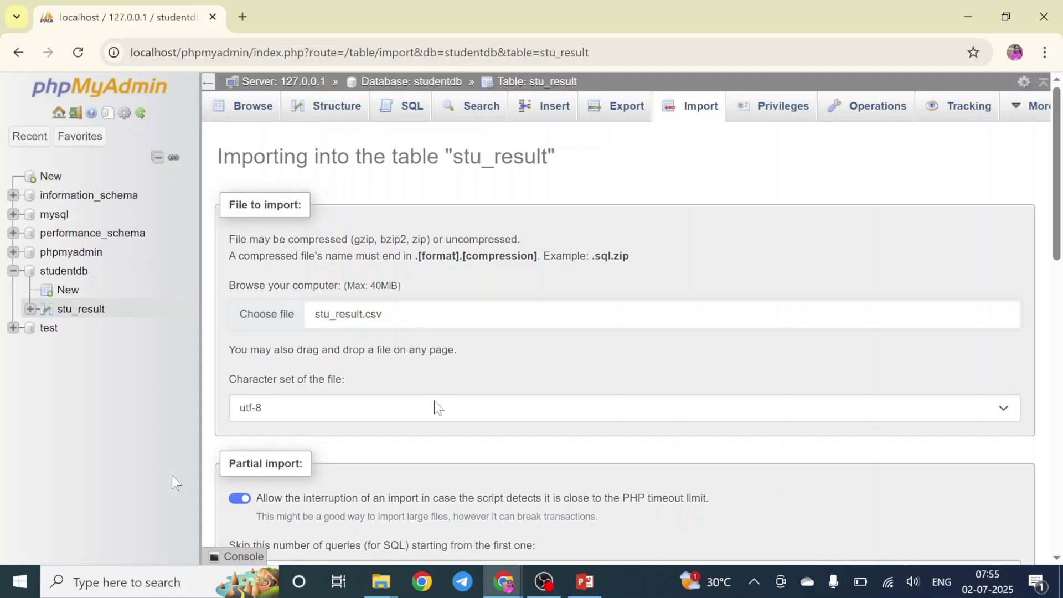
- Set the number of queries to skip to 1 and run the CSV import
scroll(434, 406, down, 5)
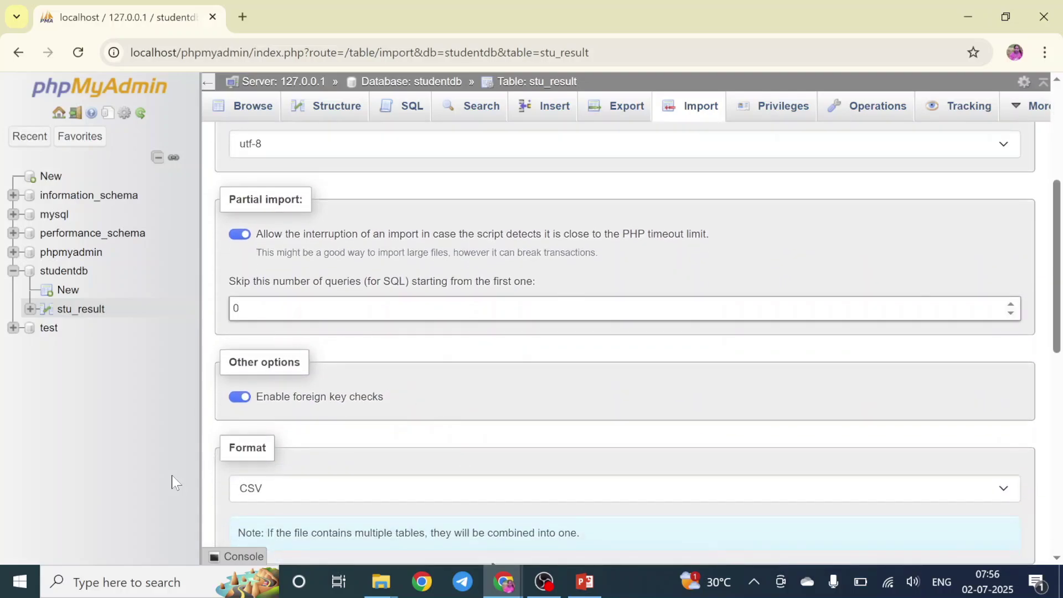
double_click(232, 310)
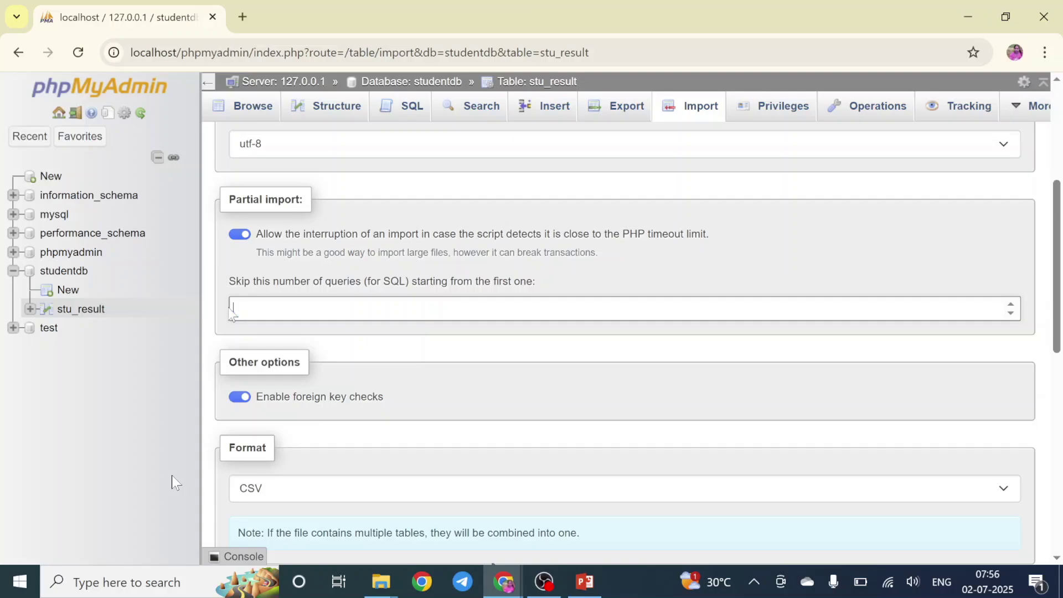
scroll(359, 414, down, 8)
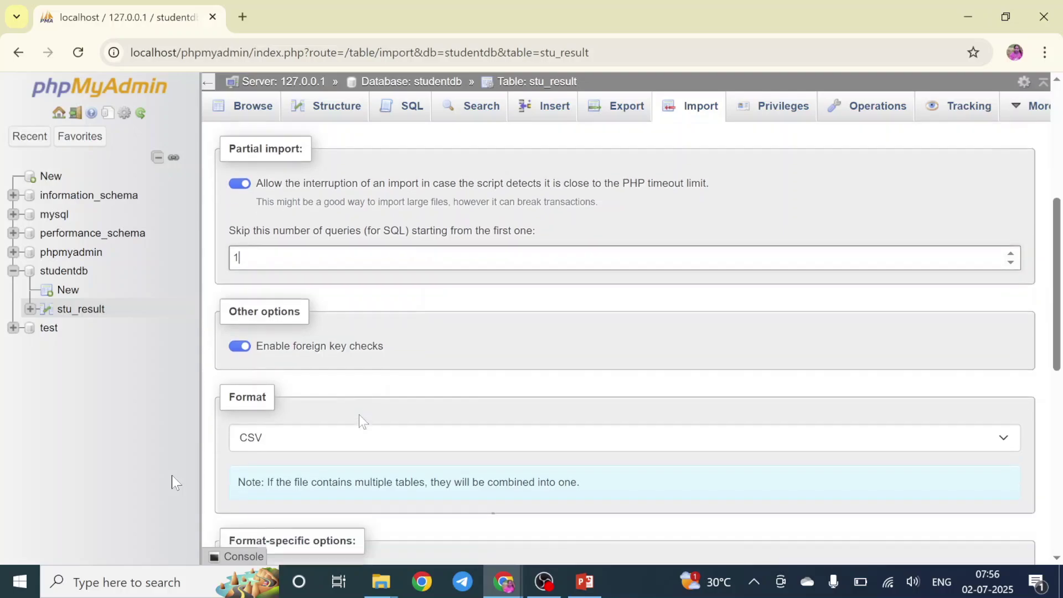
scroll(358, 414, down, 2)
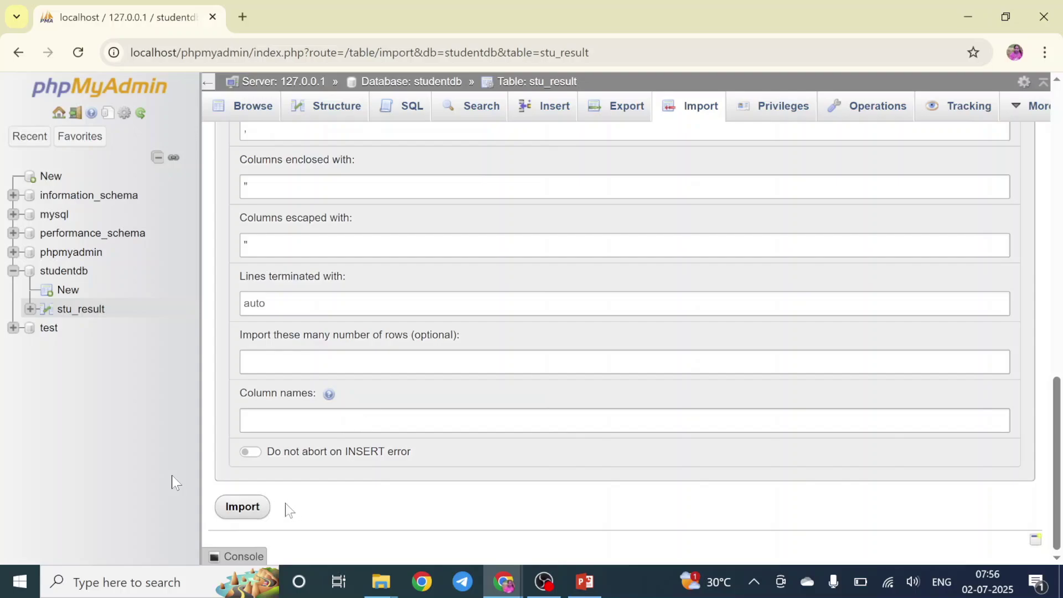
click(245, 508)
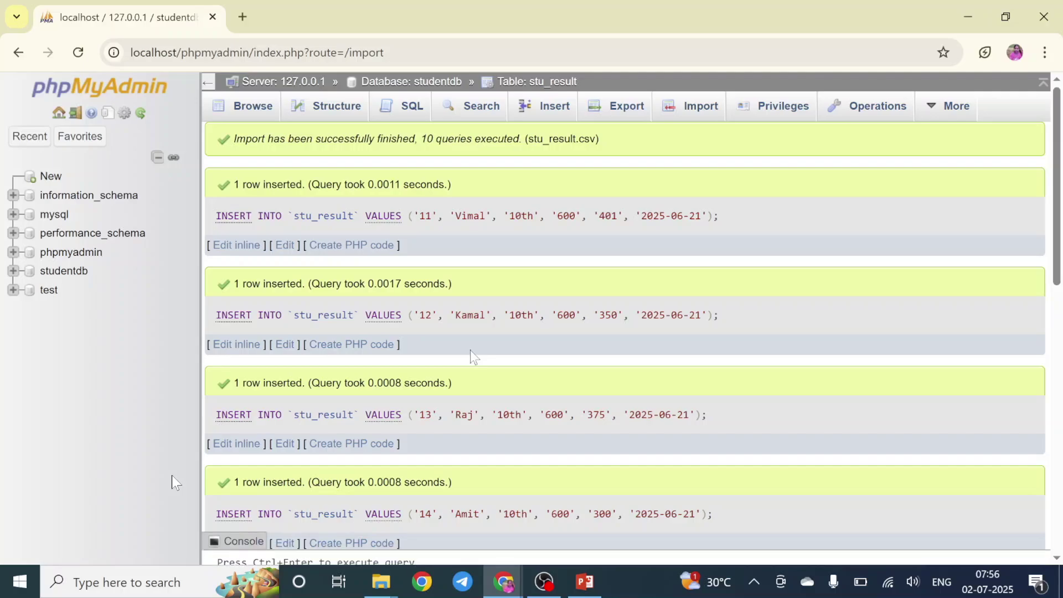
- Review the import queries, then browse stu_result and compare the ResultDate values of the earlier and newly imported rows
scroll(534, 339, down, 3)
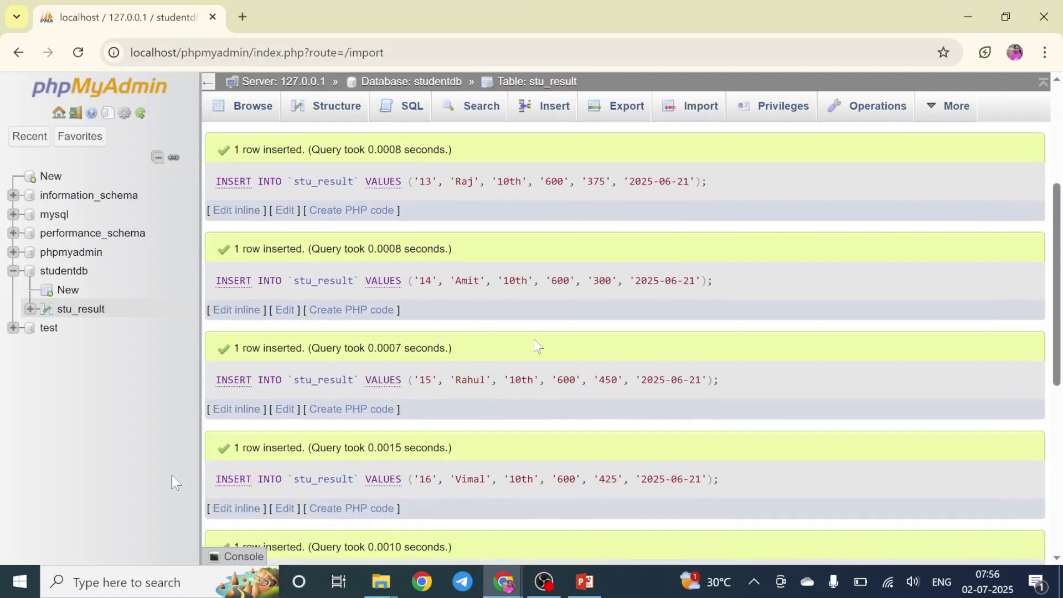
click(83, 309)
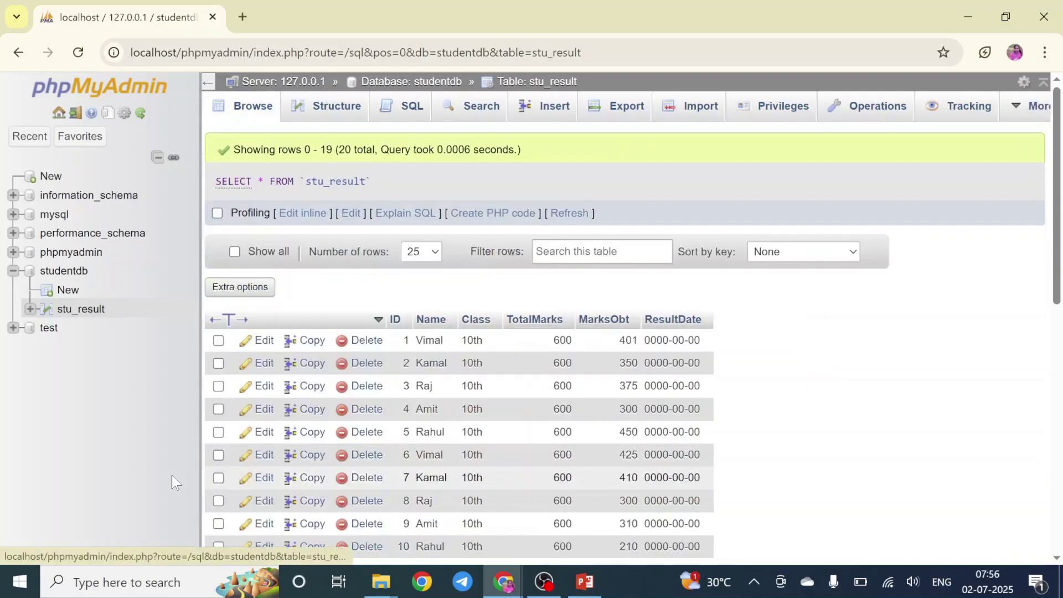
scroll(172, 482, down, 4)
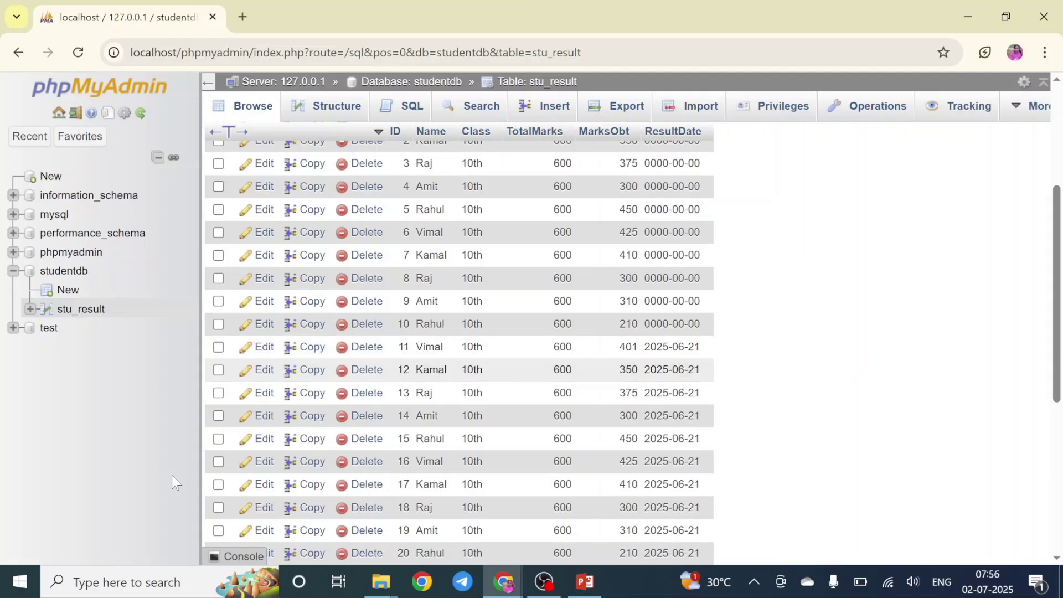
scroll(672, 388, down, 3)
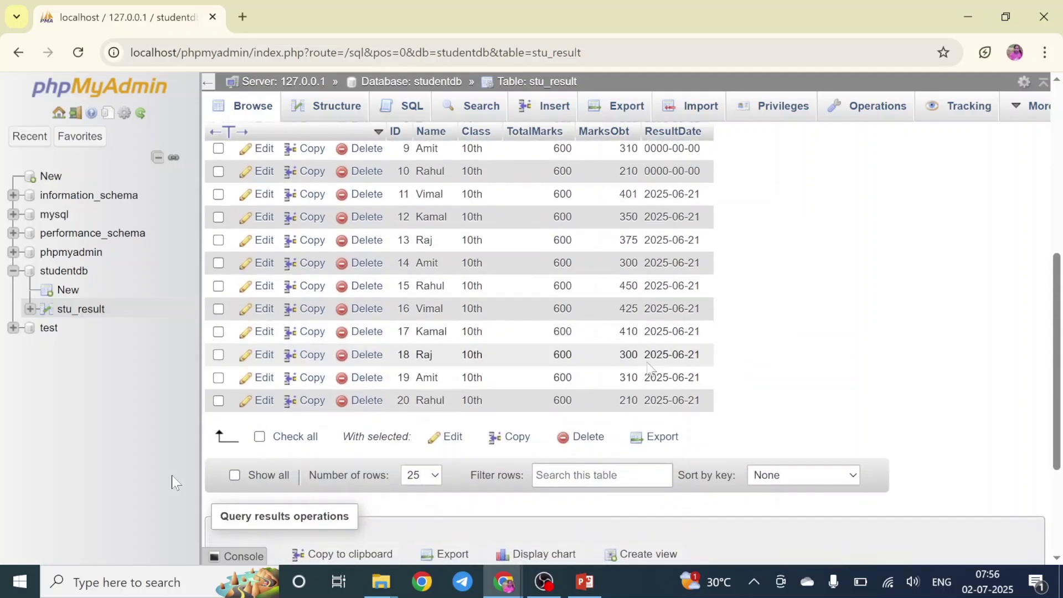
scroll(453, 375, up, 3)
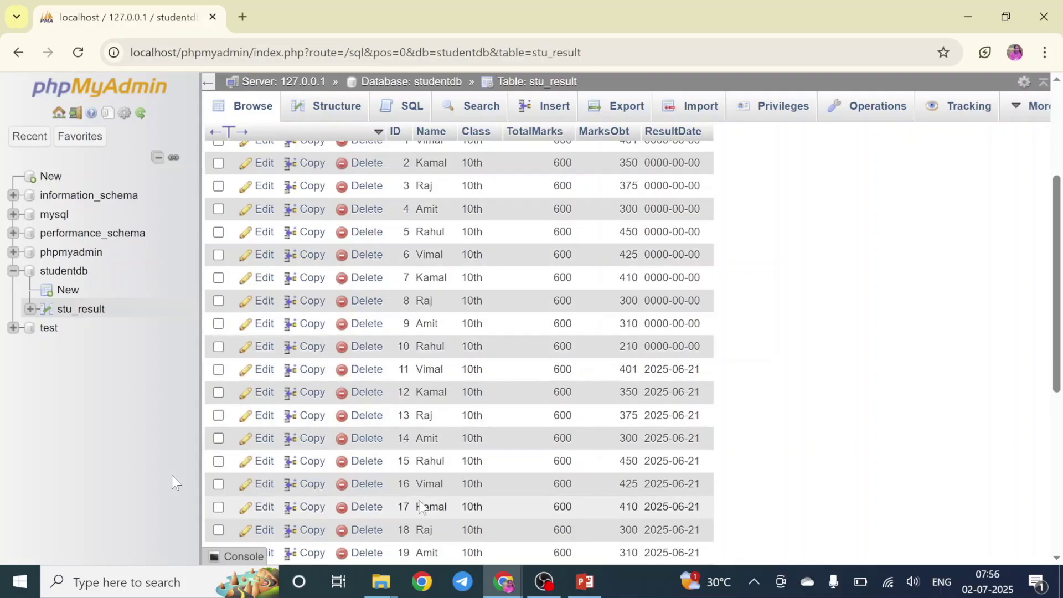
scroll(402, 359, down, 3)
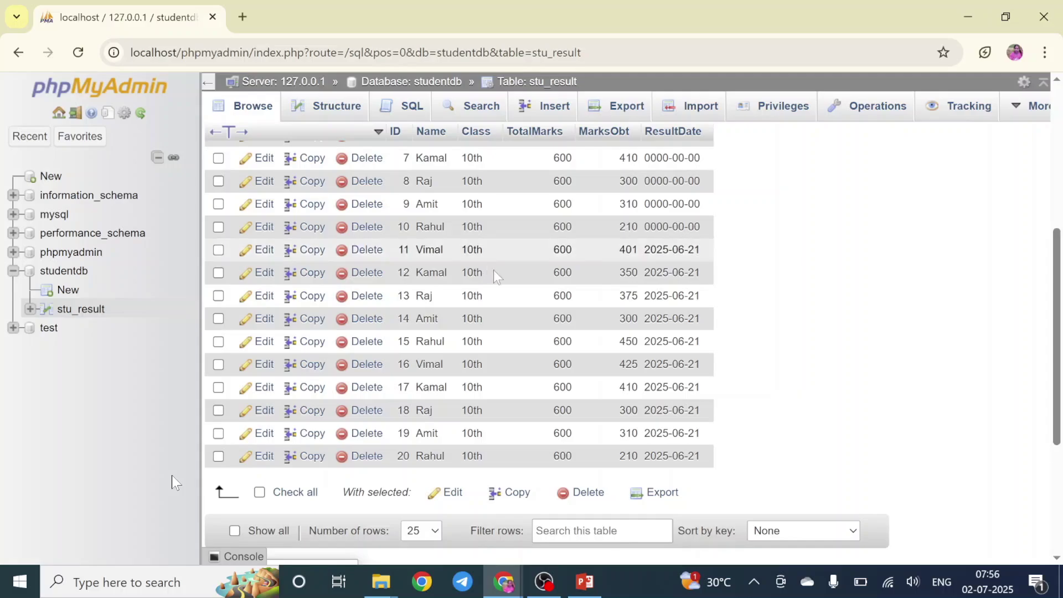
- Switch to PowerPoint and present the slides from the Rules slide through How to Add More Rows in SQL Table
click(586, 584)
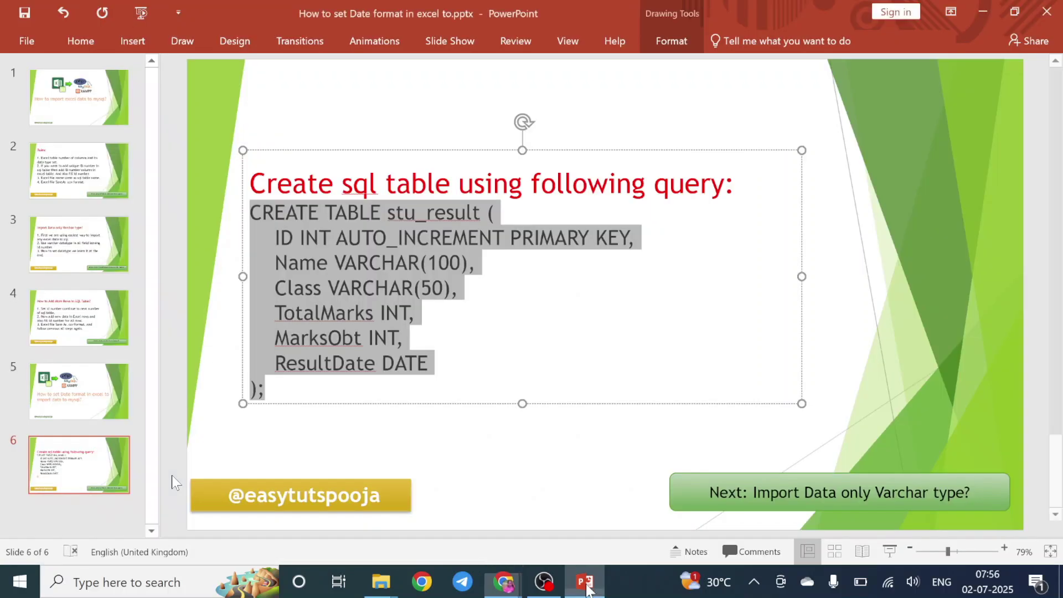
click(66, 190)
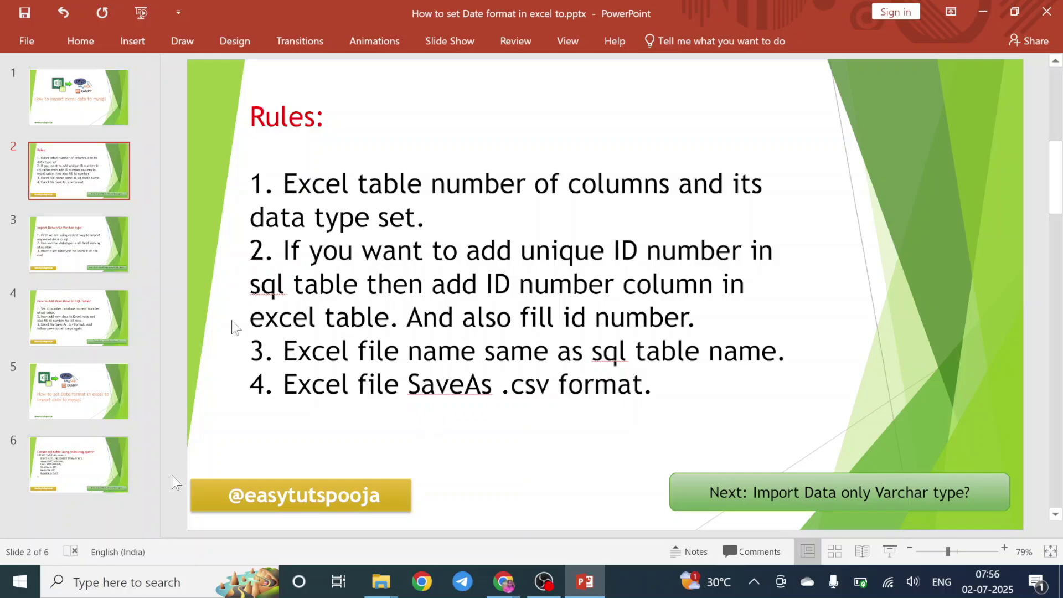
click(78, 244)
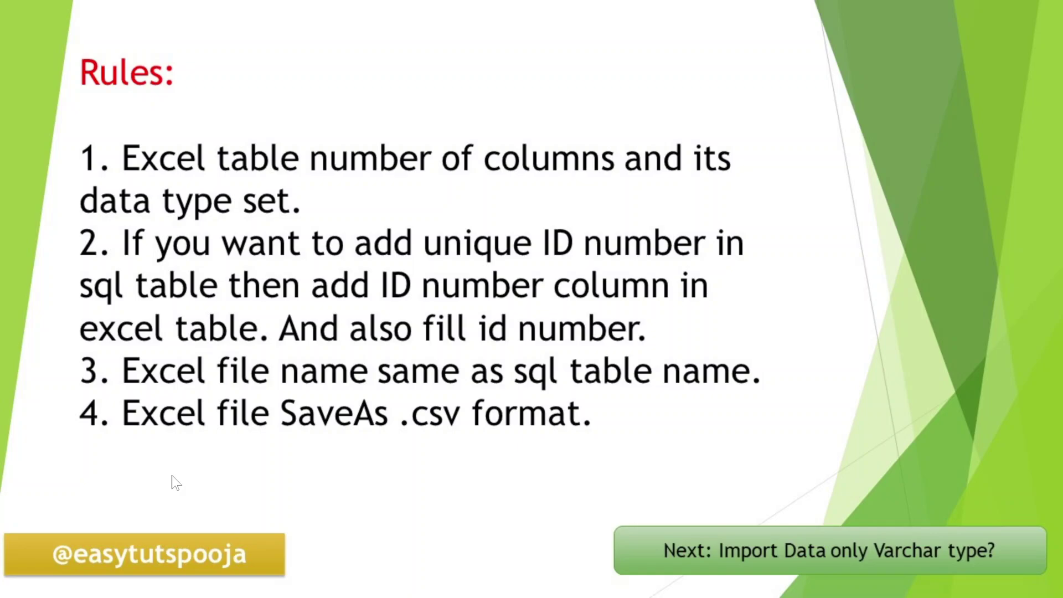
click(176, 483)
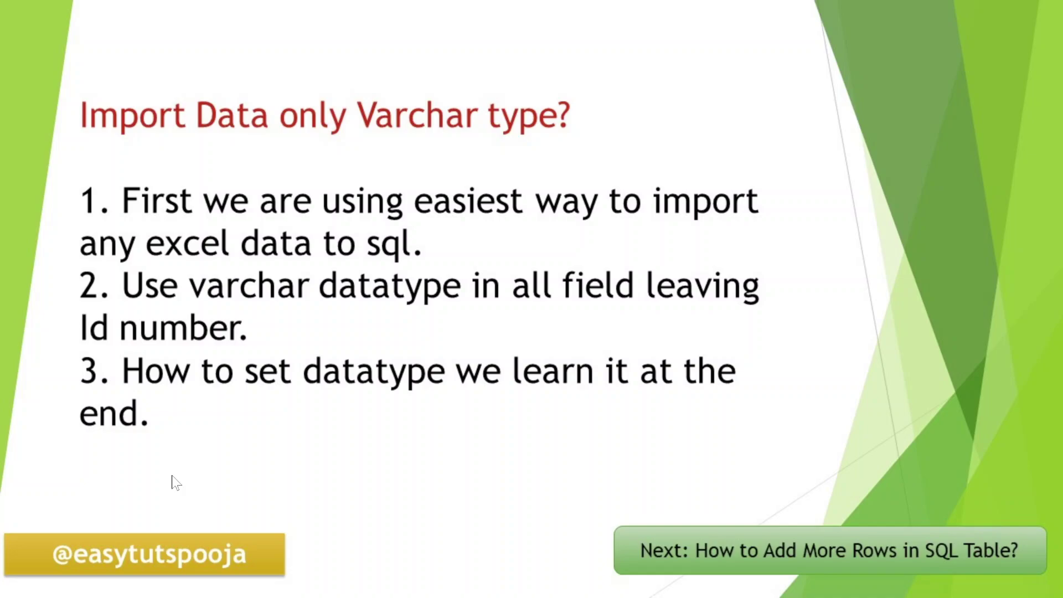
click(175, 483)
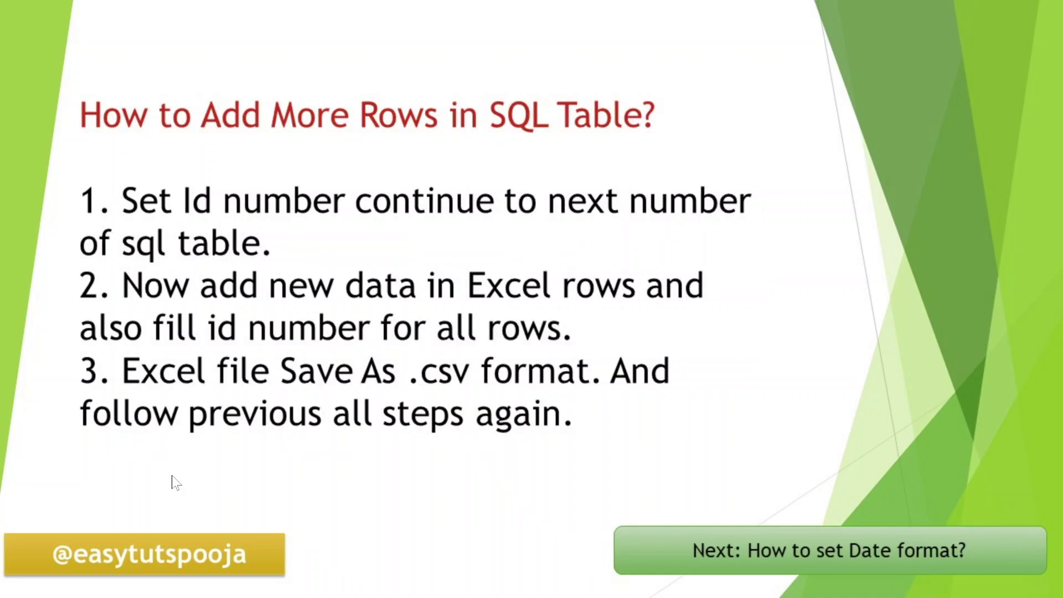